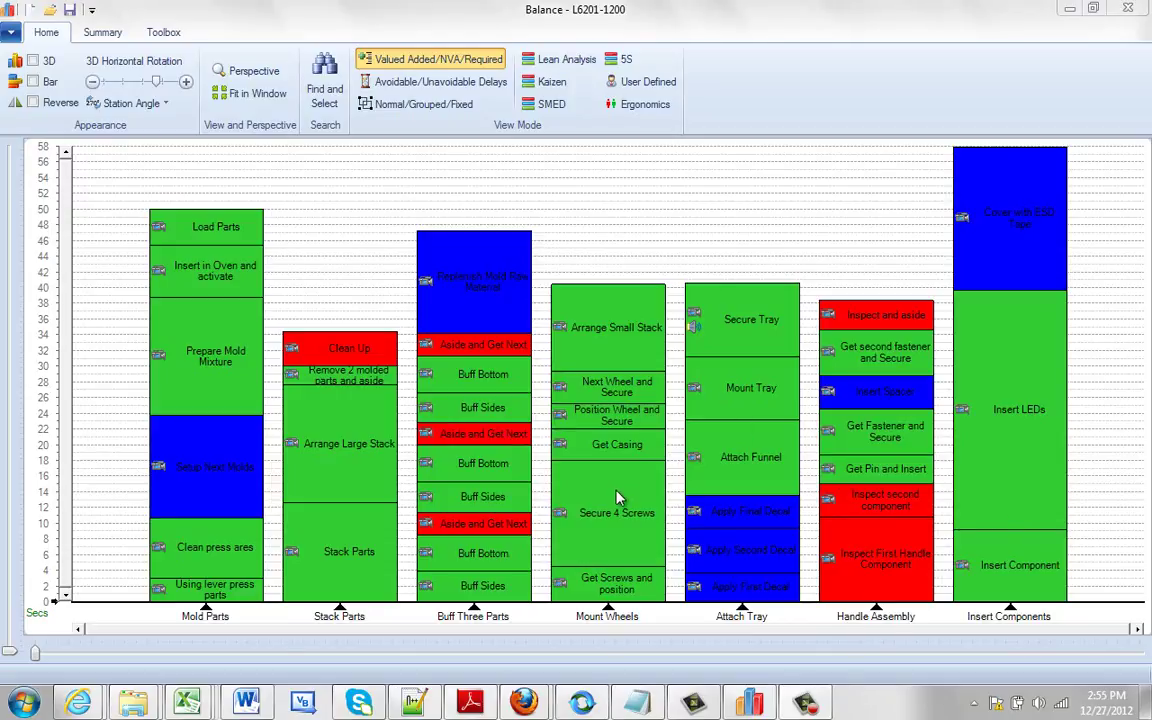
Step: Bring up the context menu for the Secure 4 Screws block in the L6201-1200 chart
{"action": "right_click", "coordinate": [638, 500]}
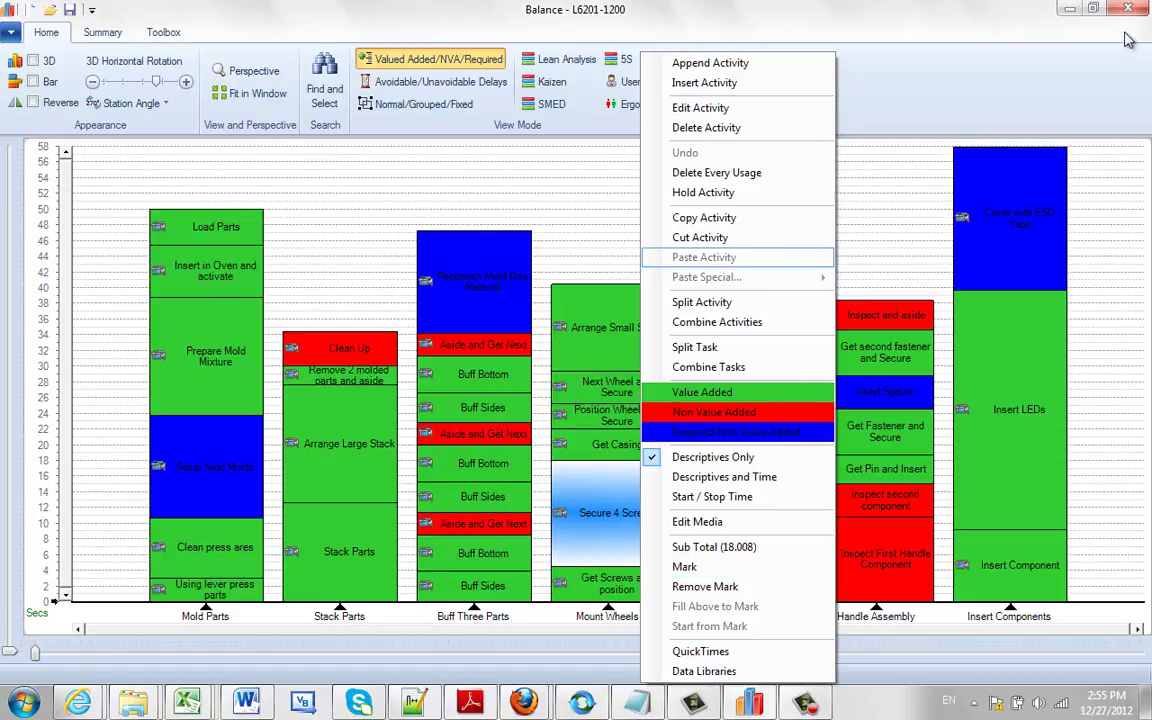
Step: Close Balance and switch to the Man Machine Chart.xlsm workbook in Excel
{"action": "key", "text": "alt+F4"}
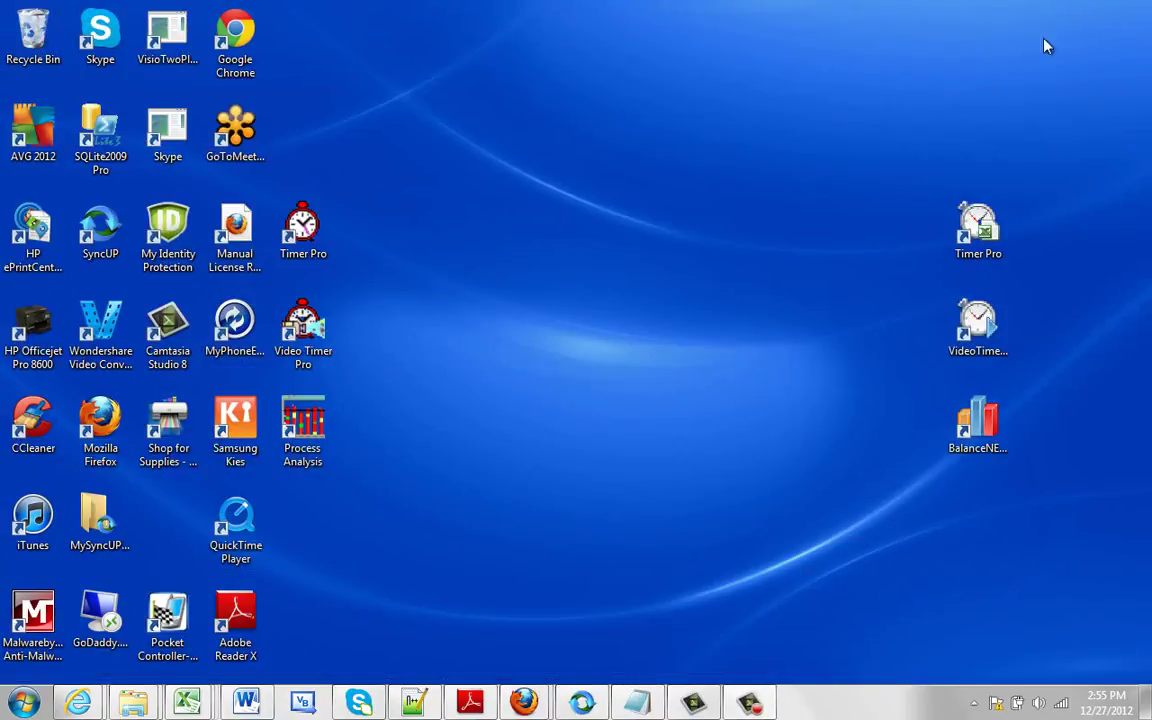
{"action": "left_click", "coordinate": [187, 702]}
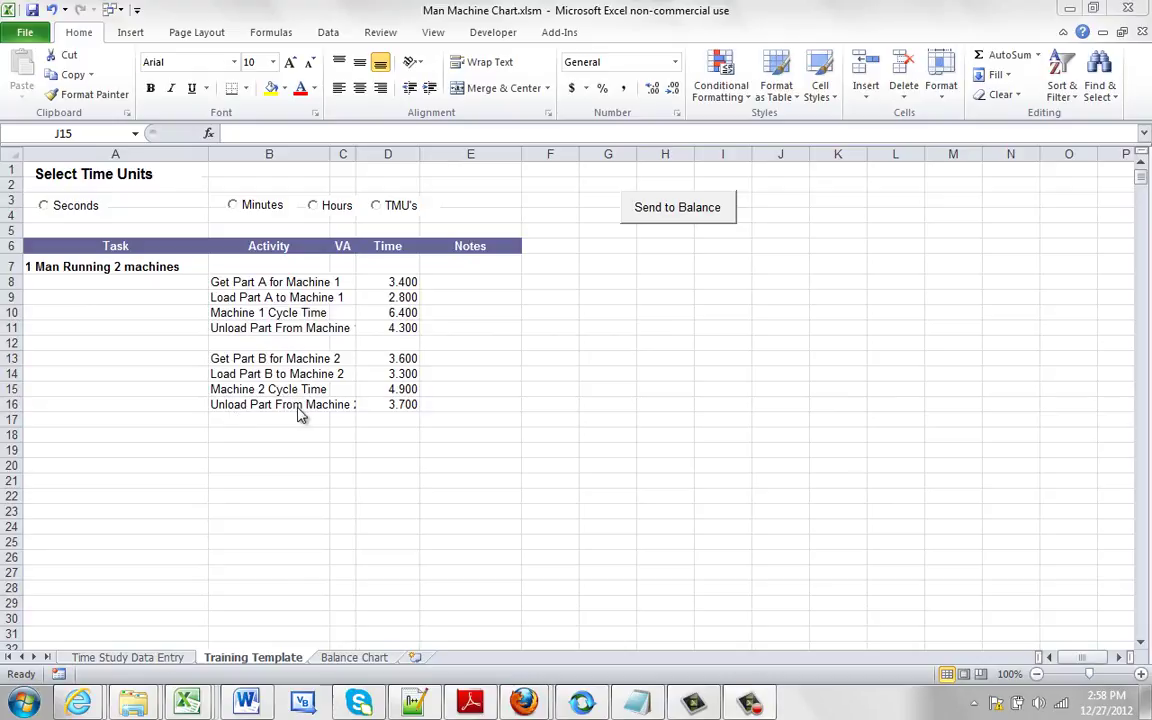
Step: Choose Seconds as the time unit and send the eight task times to Balance
{"action": "left_click", "coordinate": [45, 207]}
{"action": "left_click", "coordinate": [45, 207]}
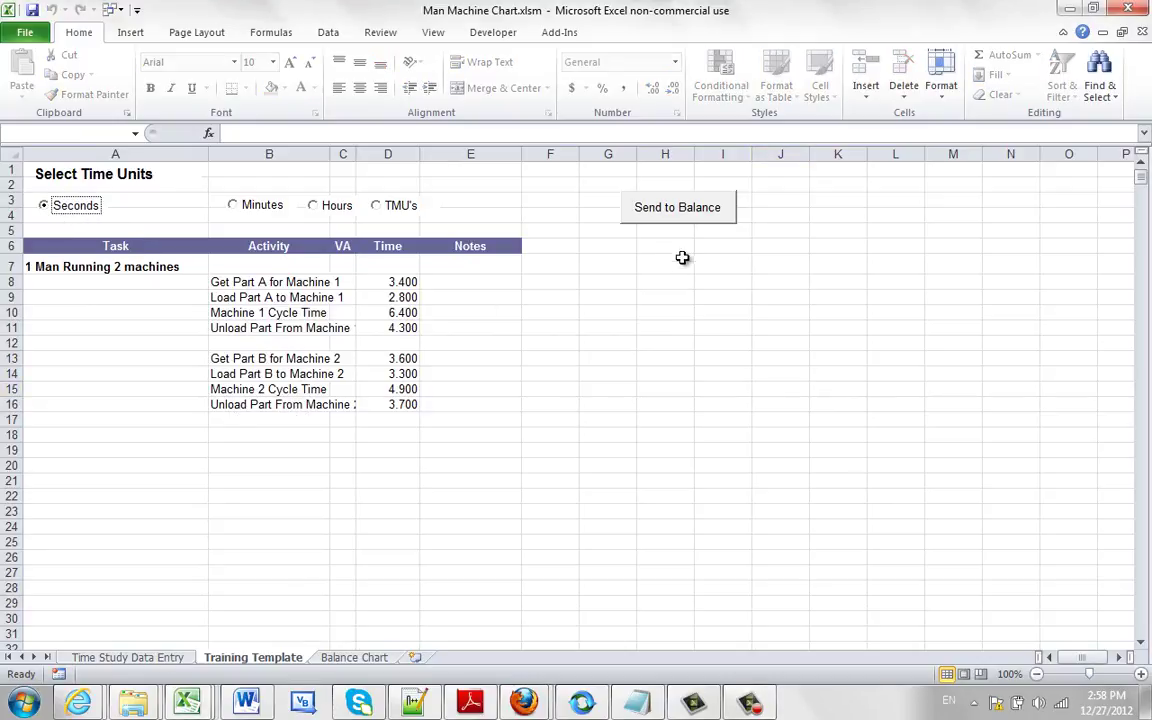
{"action": "left_click", "coordinate": [712, 216]}
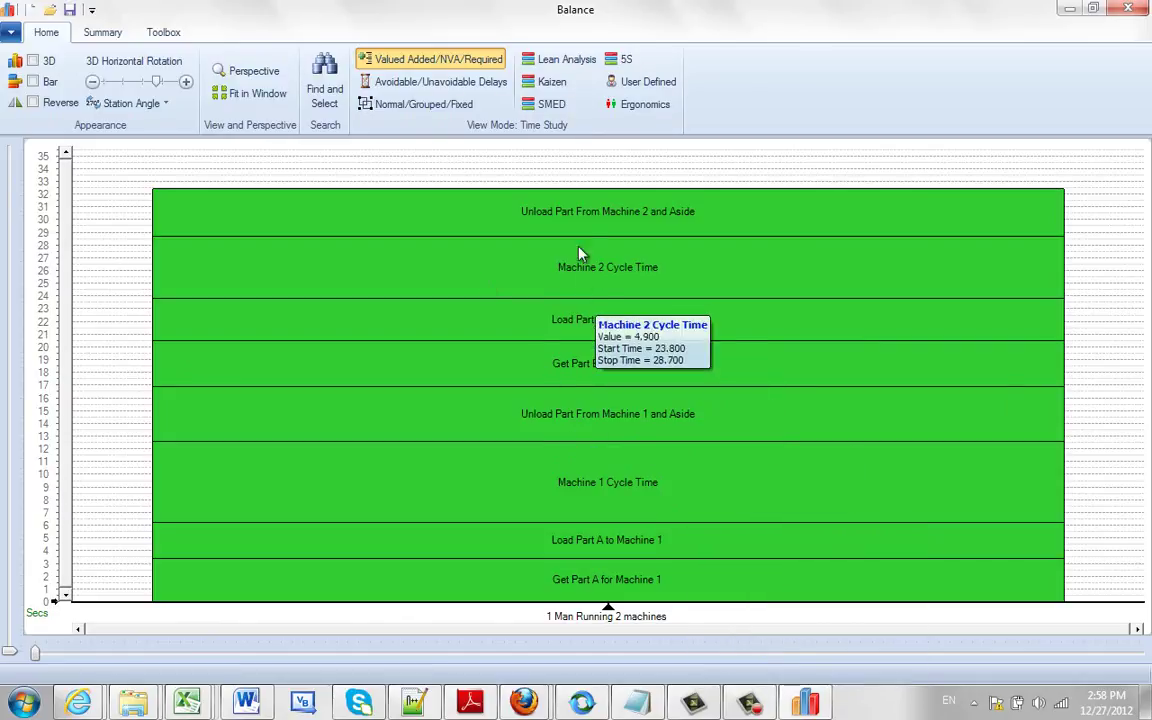
Step: Add 3 tasks before the current one using the custom text 'Machines', giving Machine 1–3
{"action": "mouse_move", "coordinate": [589, 211]}
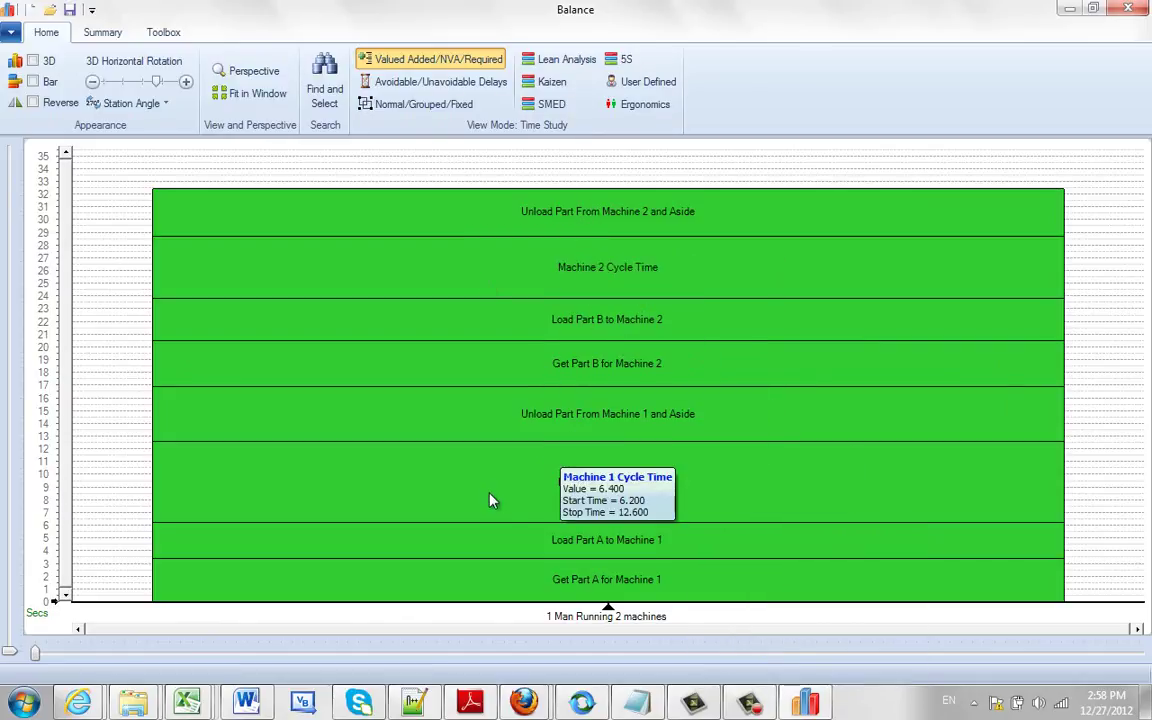
{"action": "mouse_move", "coordinate": [405, 633]}
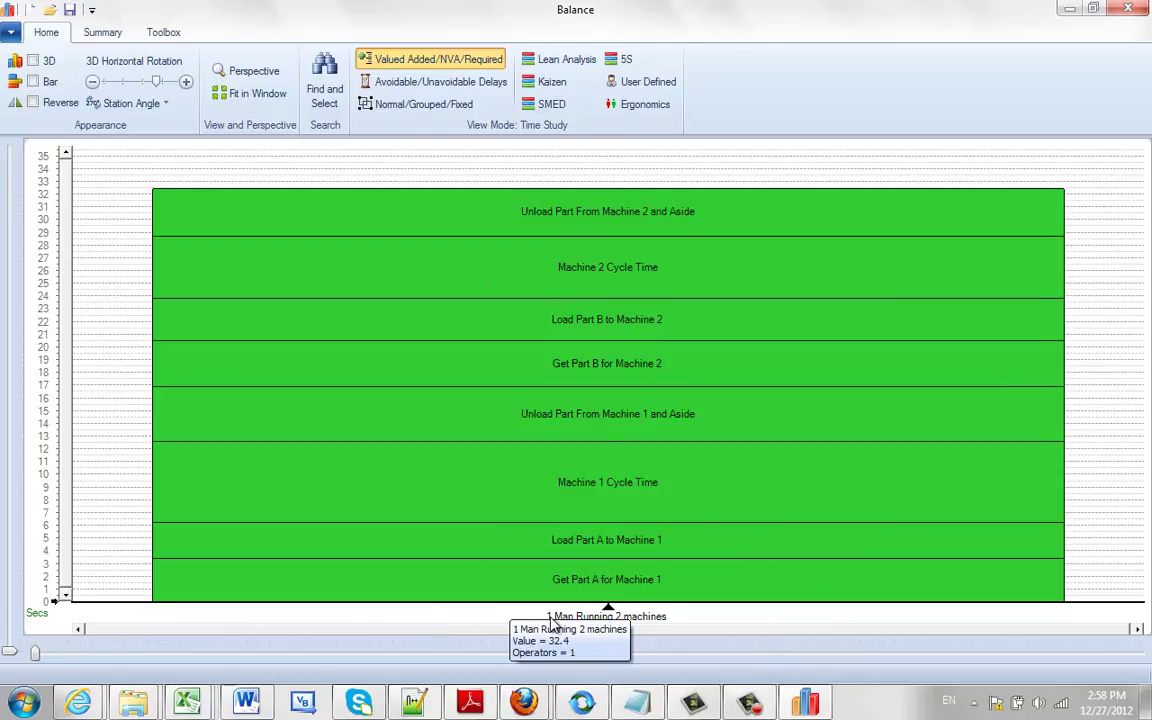
{"action": "right_click", "coordinate": [572, 578]}
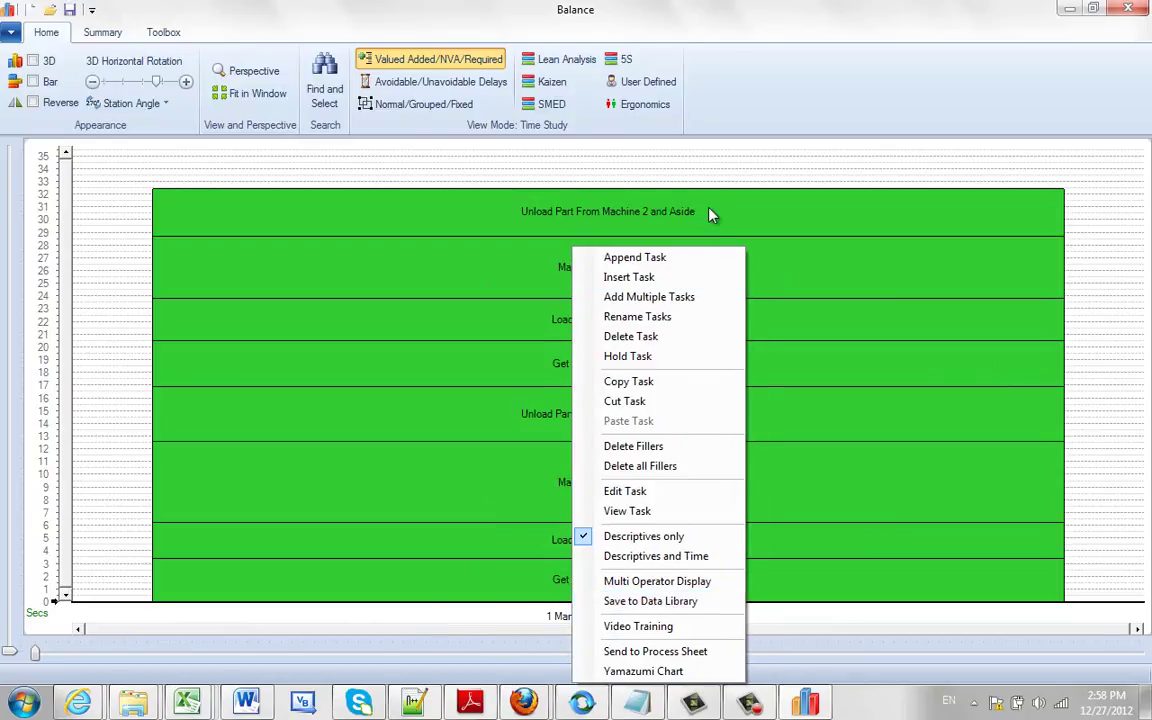
{"action": "left_click", "coordinate": [663, 298]}
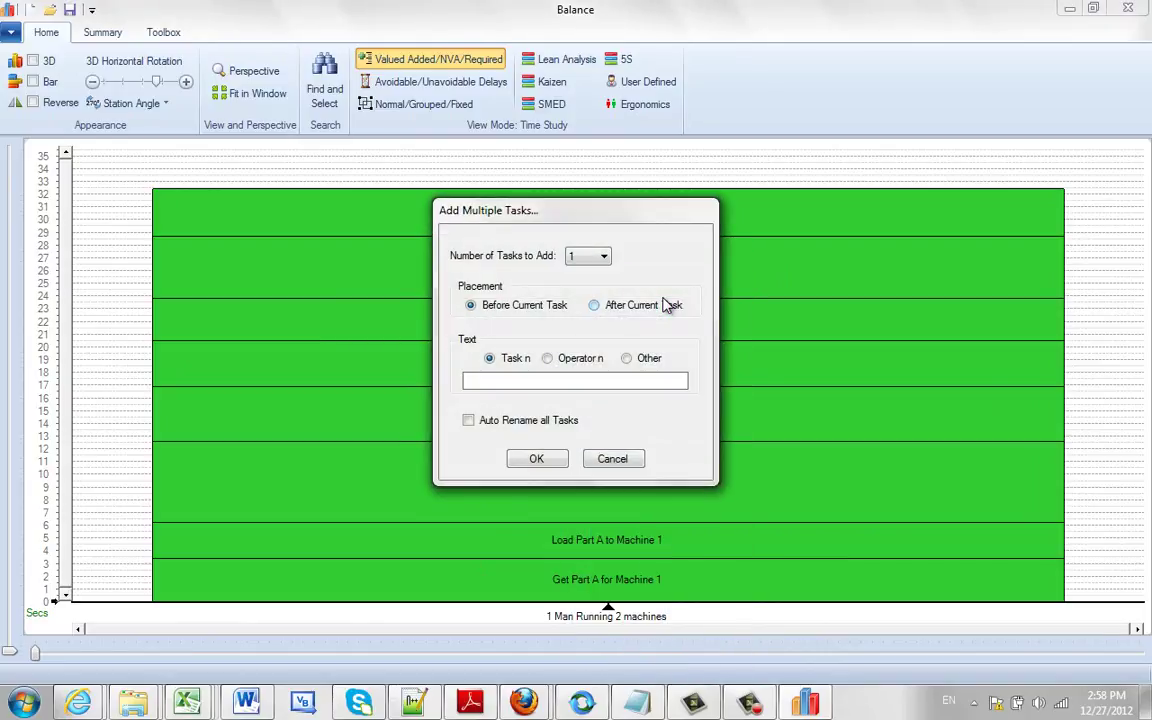
{"action": "left_click", "coordinate": [598, 257]}
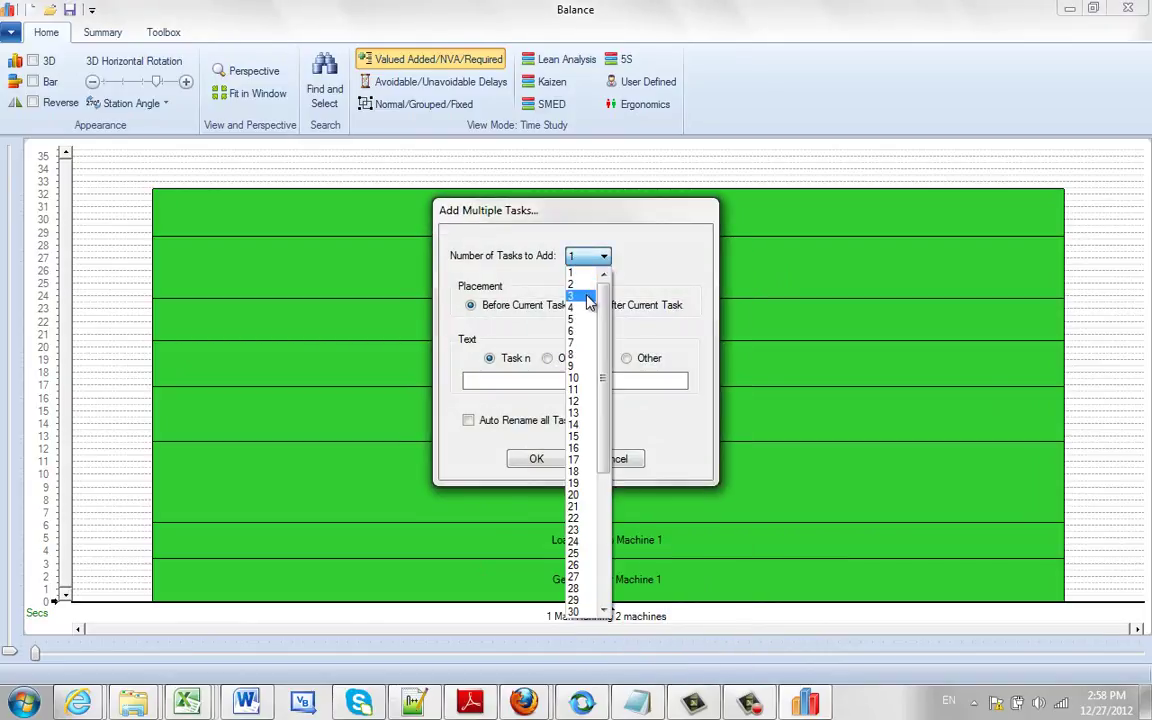
{"action": "left_click", "coordinate": [582, 297]}
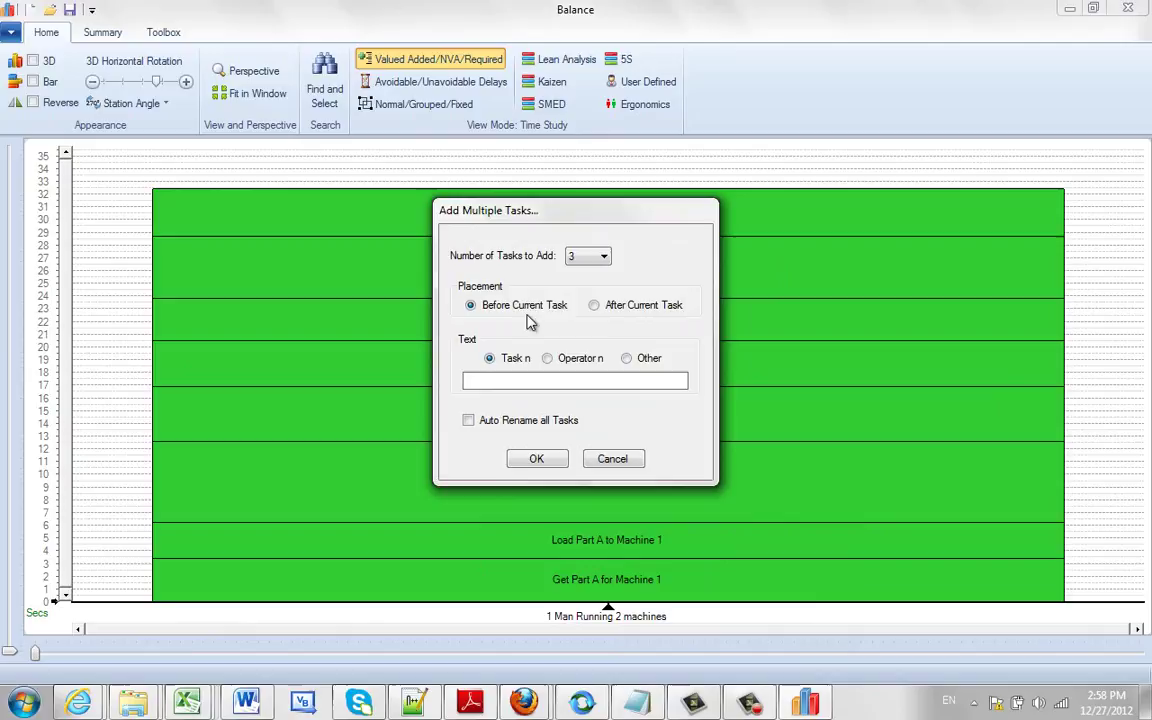
{"action": "left_click", "coordinate": [627, 358]}
{"action": "left_click", "coordinate": [604, 381]}
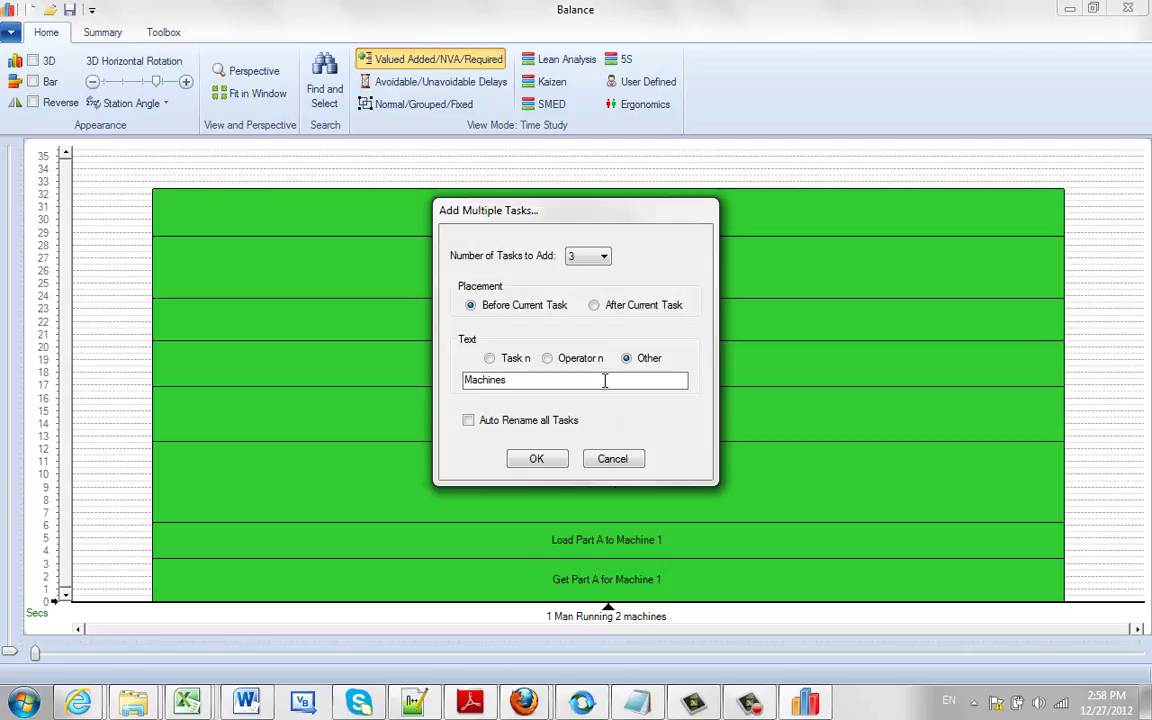
{"action": "left_click", "coordinate": [550, 462]}
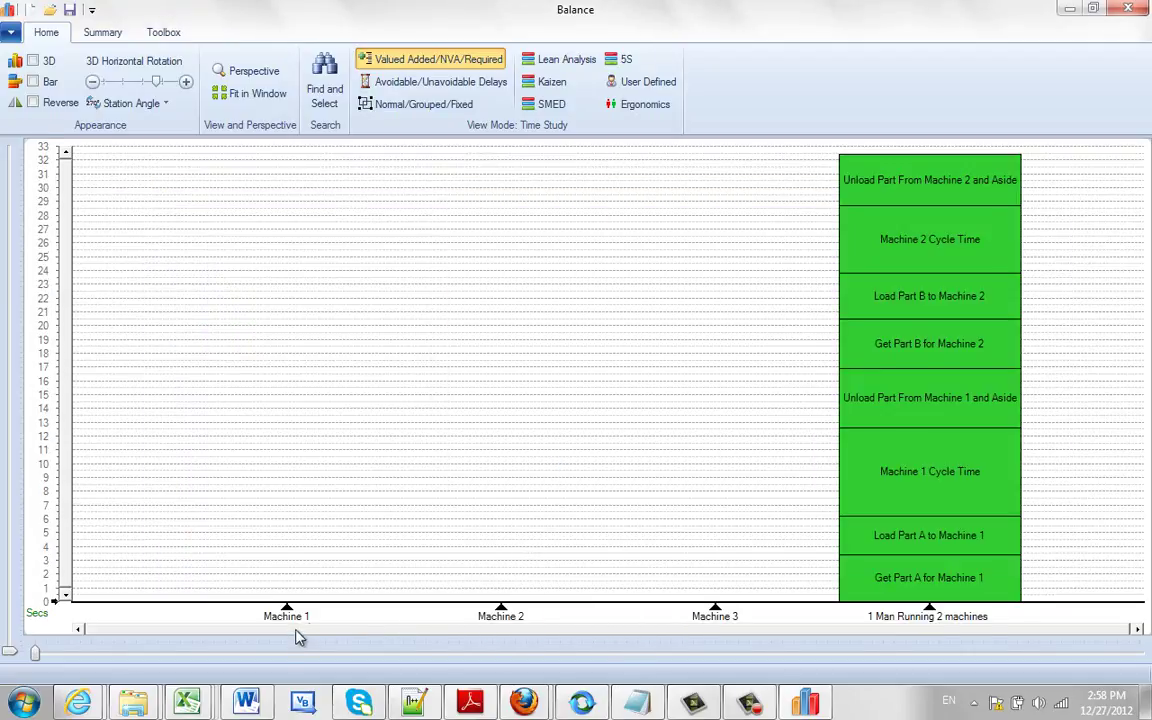
Step: Rename the Machine 3 station to Operator and drag it to the first position
{"action": "right_click", "coordinate": [717, 612]}
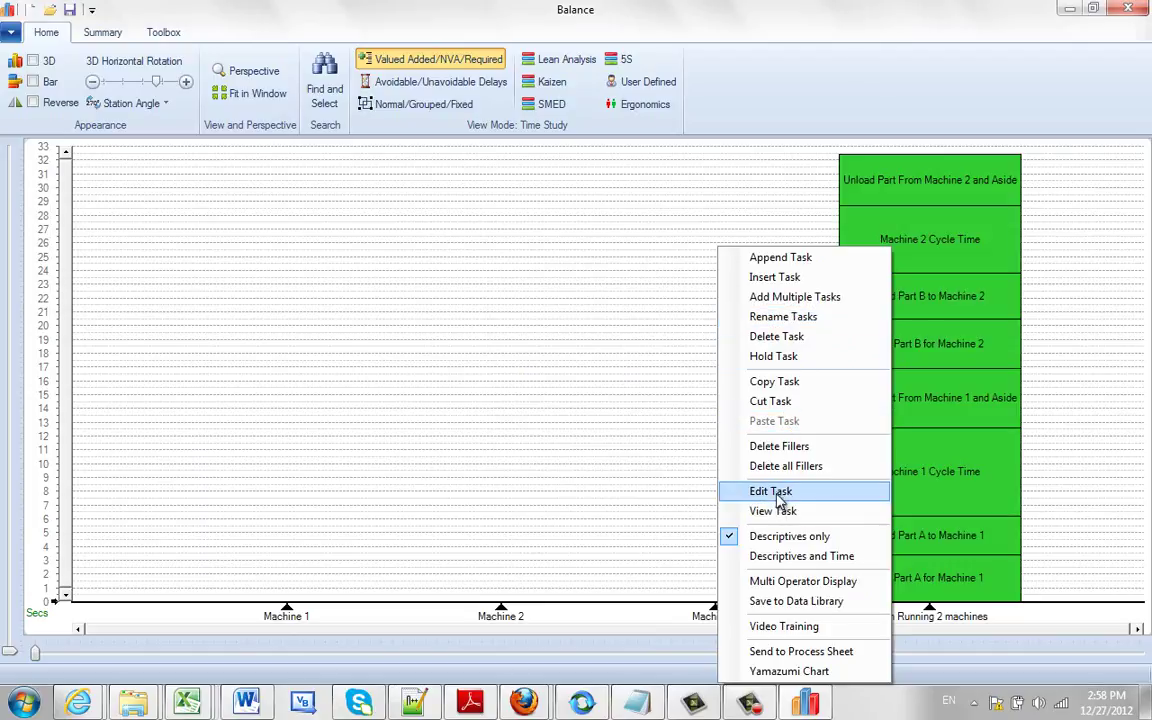
{"action": "left_click", "coordinate": [764, 490]}
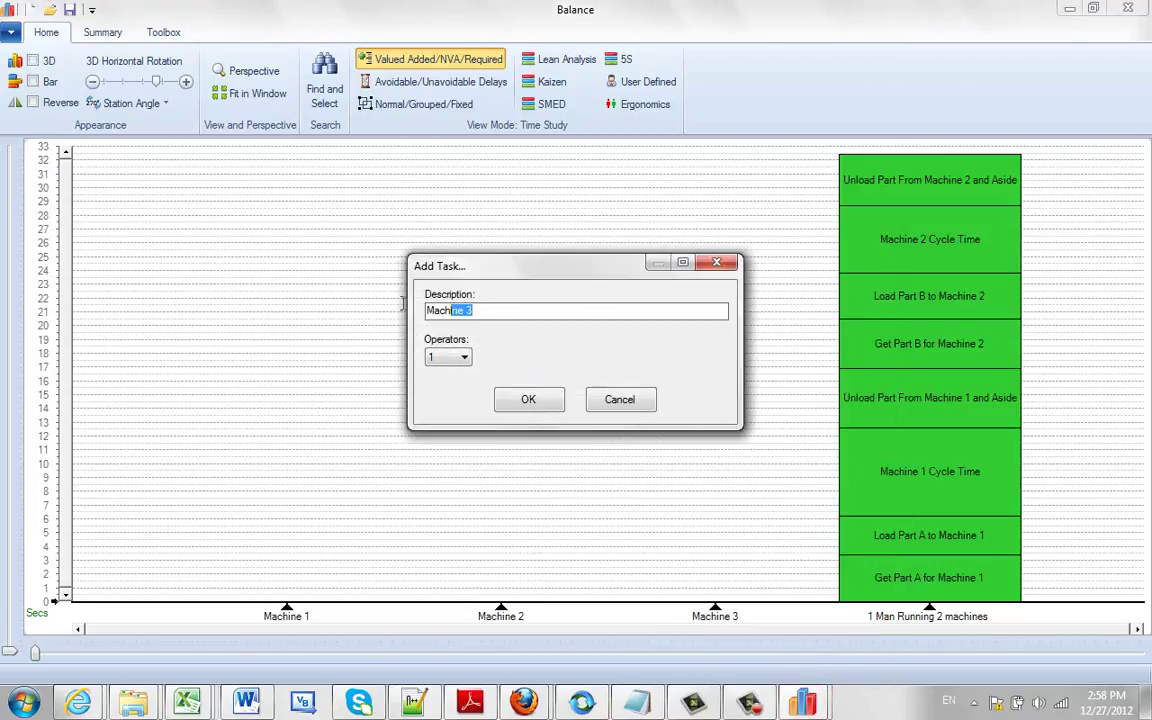
{"action": "type", "text": "Operator"}
{"action": "key", "text": "Tab"}
{"action": "left_click", "coordinate": [529, 401]}
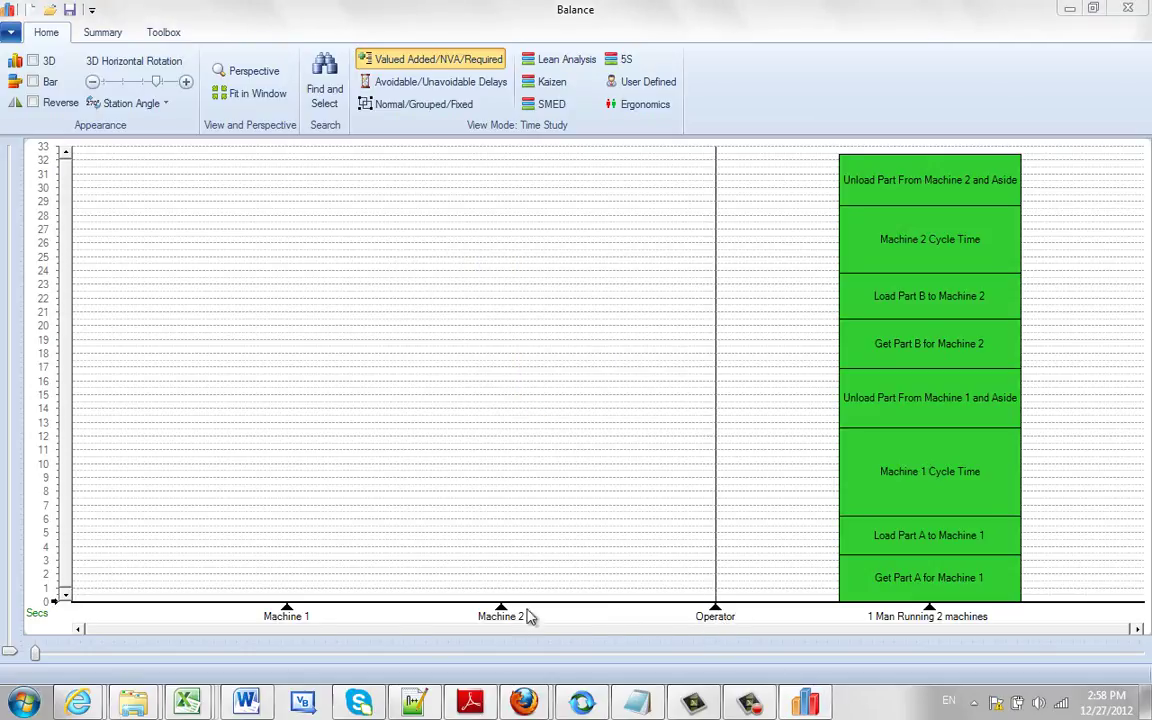
{"action": "left_click_drag", "start_coordinate": [265, 620], "coordinate": [283, 624]}
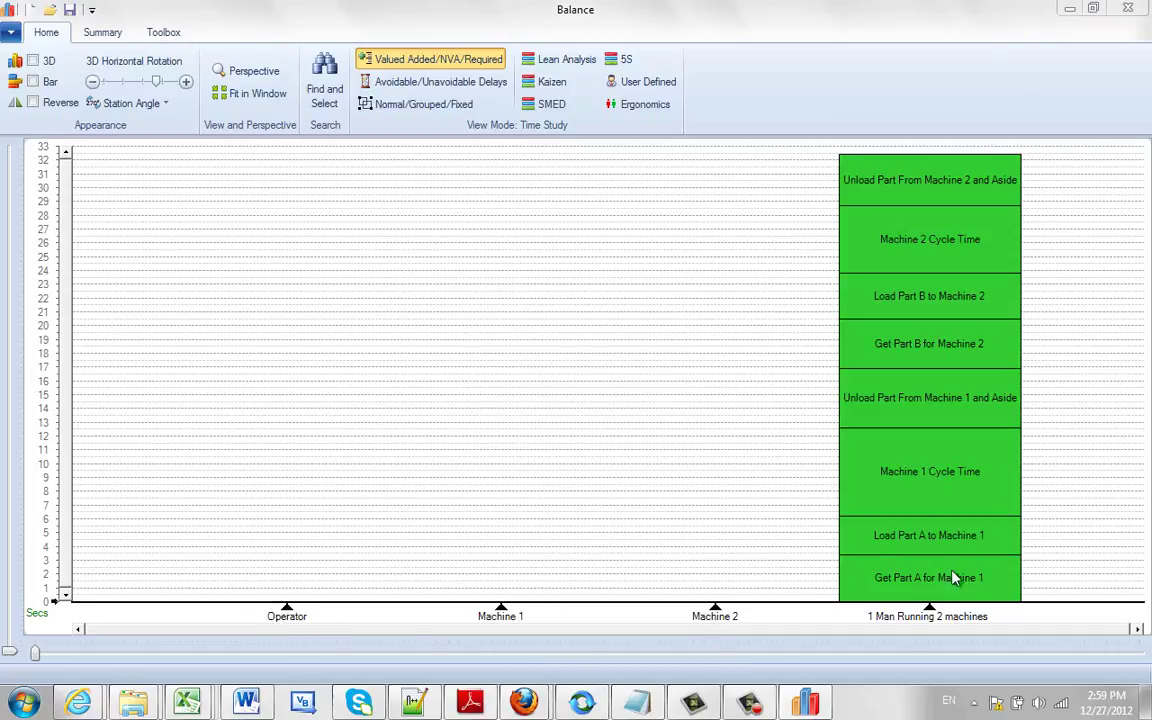
Step: Put the 1 Man Running 2 machines station's tasks on hold in Held Activities
{"action": "right_click", "coordinate": [908, 617]}
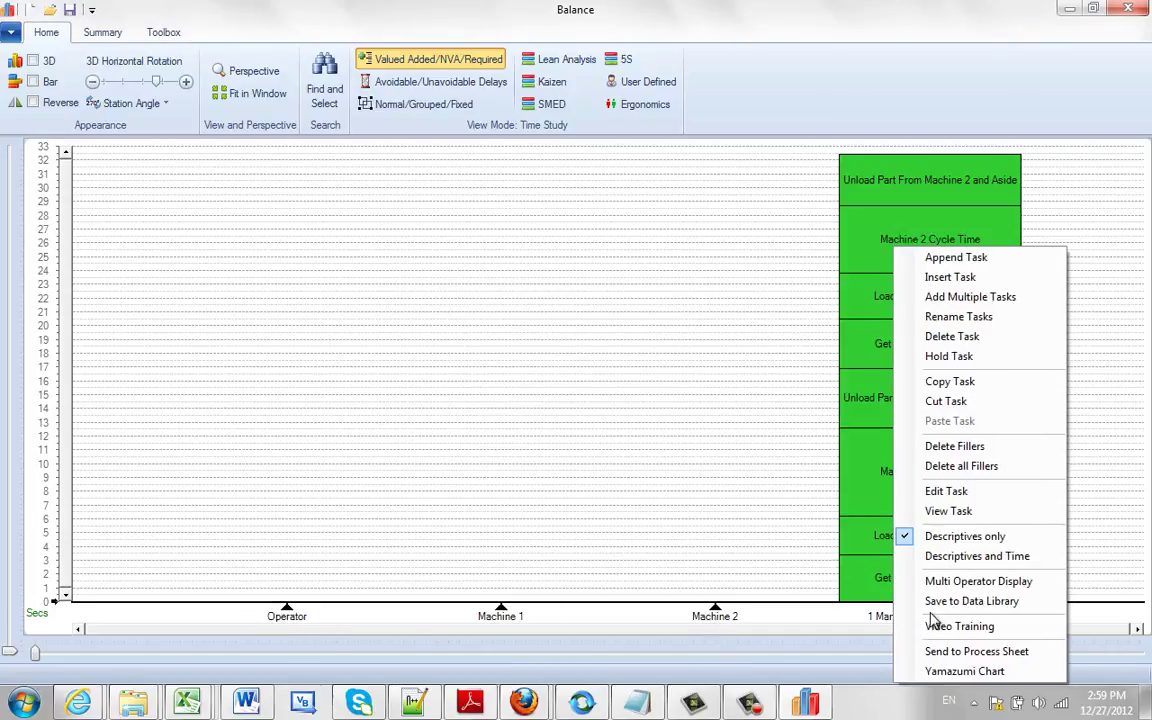
{"action": "left_click", "coordinate": [950, 356]}
{"action": "left_click_drag", "start_coordinate": [913, 196], "coordinate": [998, 233]}
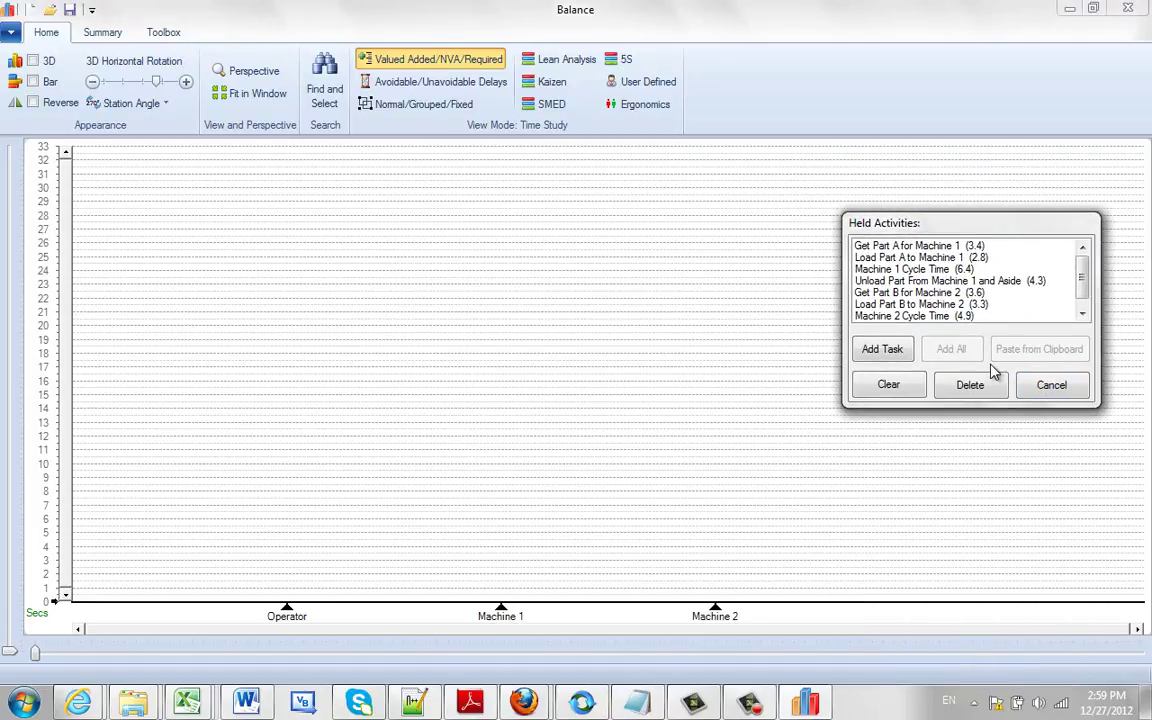
Step: Stack Get Part A for Machine 1 and Load Part A to Machine 1 on Operator
{"action": "left_click", "coordinate": [918, 247]}
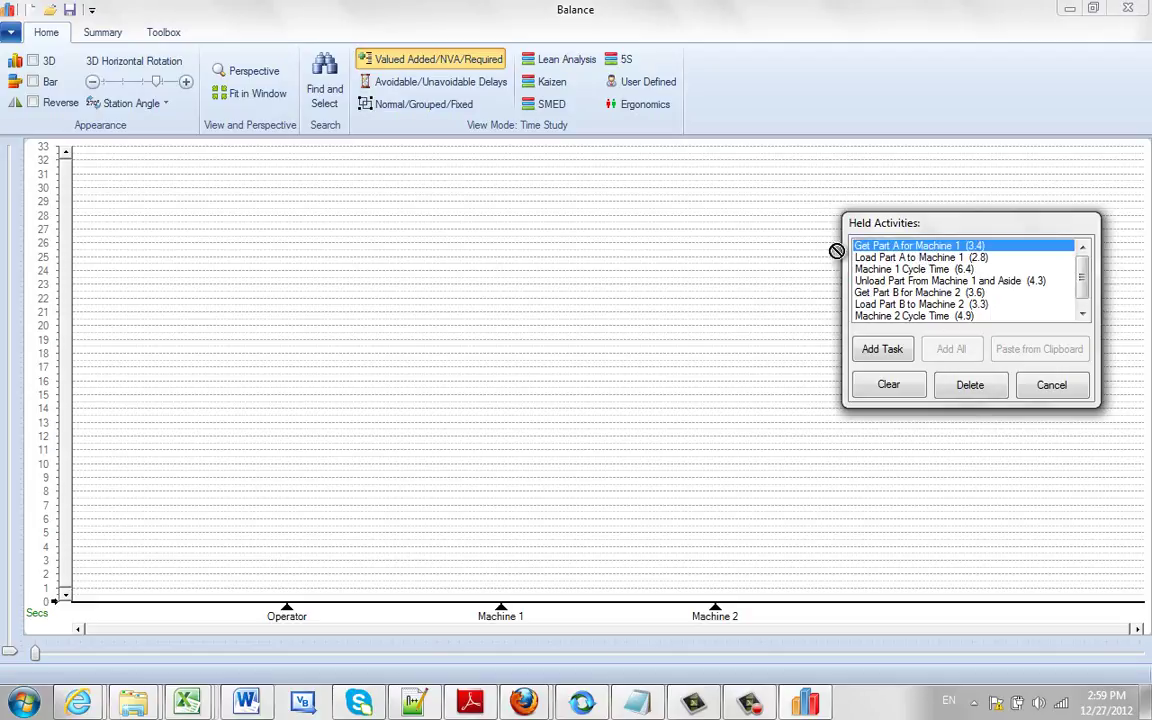
{"action": "left_click", "coordinate": [308, 590]}
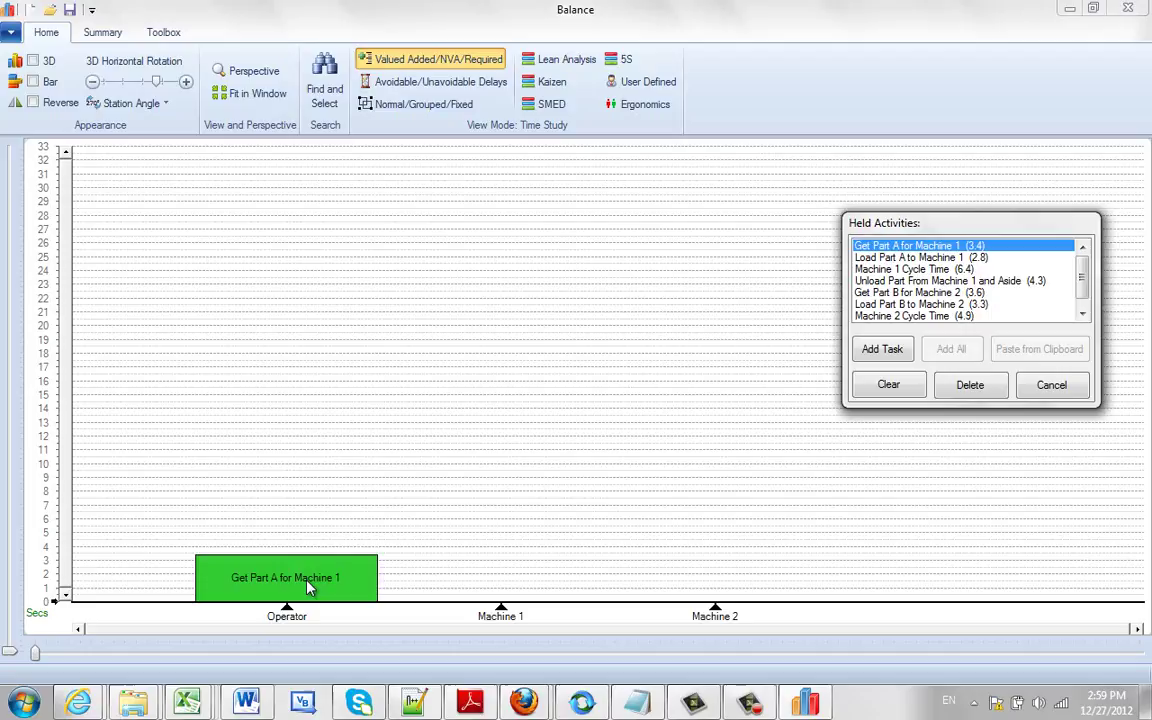
{"action": "left_click", "coordinate": [878, 258]}
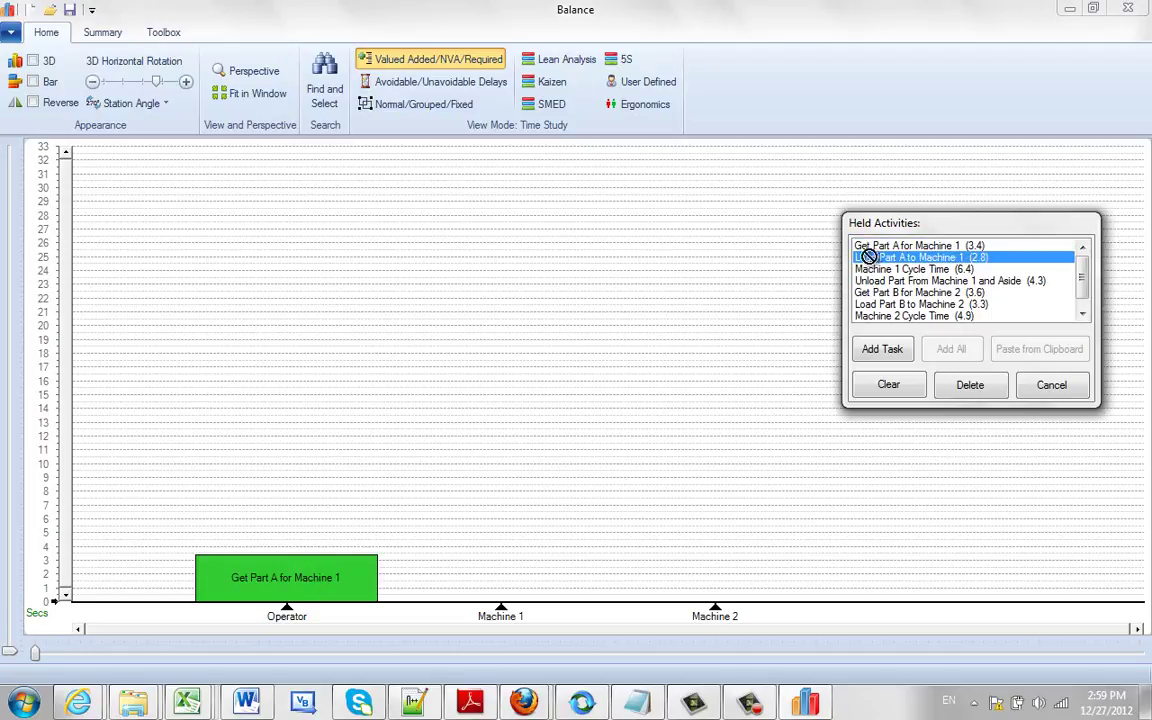
{"action": "left_click", "coordinate": [298, 537]}
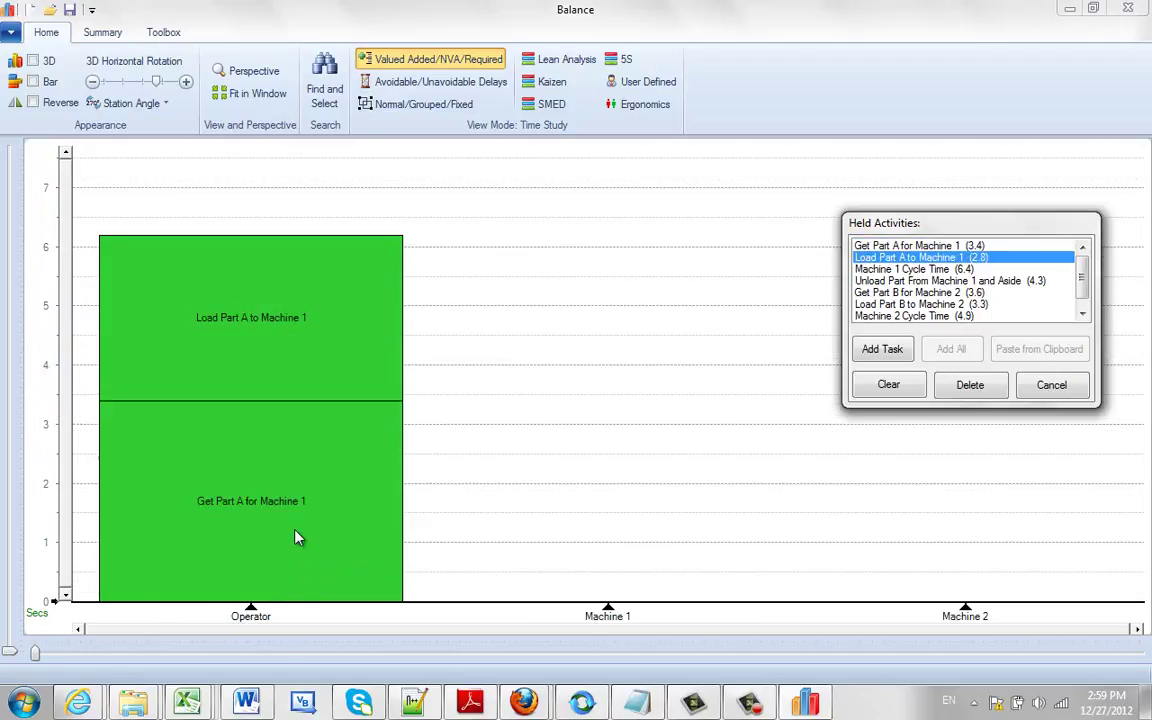
Step: Mark the top of Load Part A and add Machine 1 Cycle Time after a filler
{"action": "right_click", "coordinate": [365, 361]}
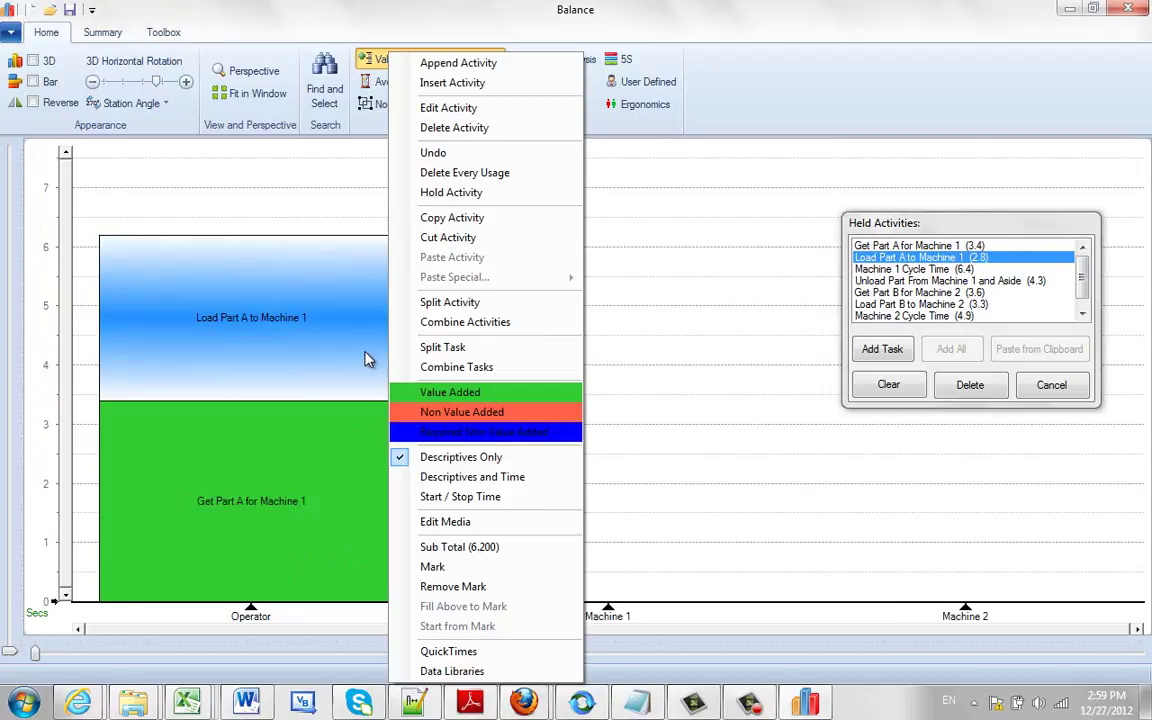
{"action": "left_click", "coordinate": [433, 566]}
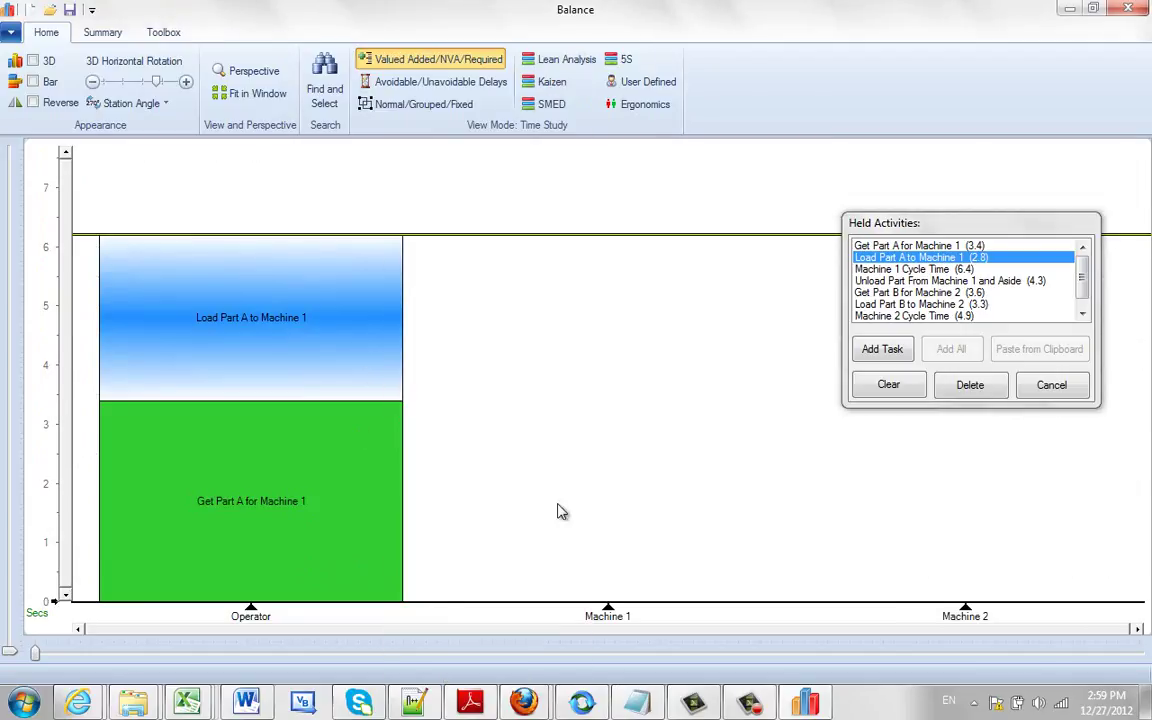
{"action": "left_click", "coordinate": [917, 270]}
{"action": "left_click", "coordinate": [597, 203]}
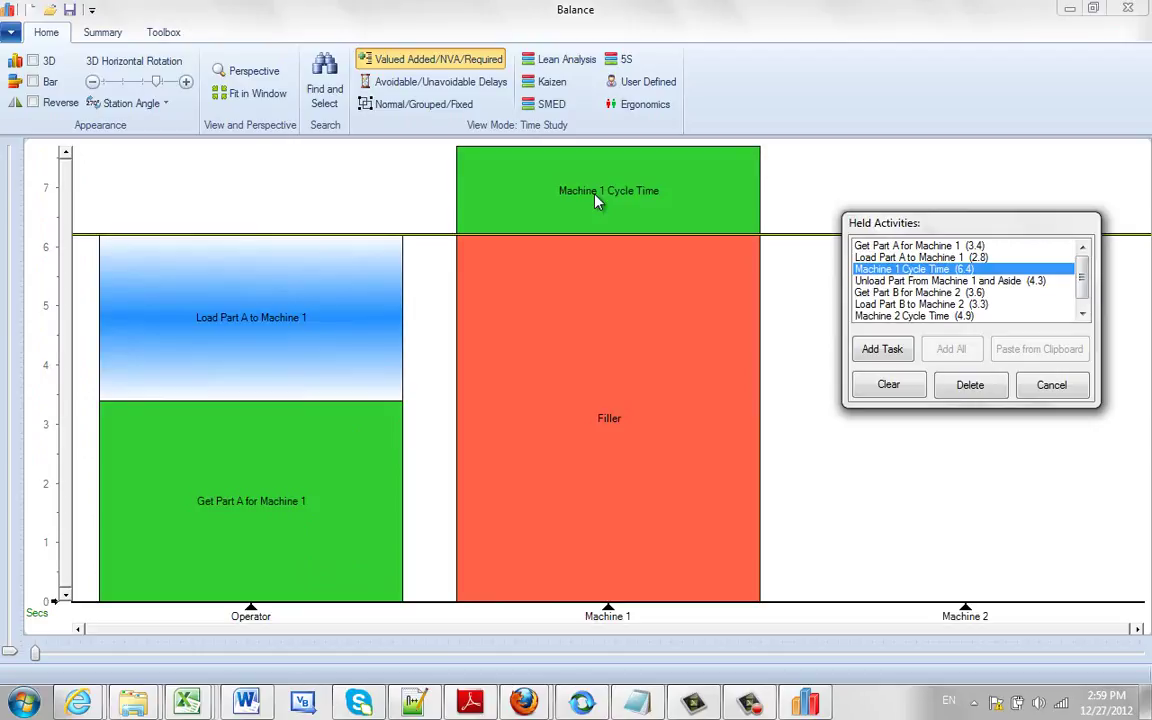
Step: Stack Get Part B for Machine 2 and Load Part B to Machine 2 on Operator
{"action": "left_click", "coordinate": [893, 293]}
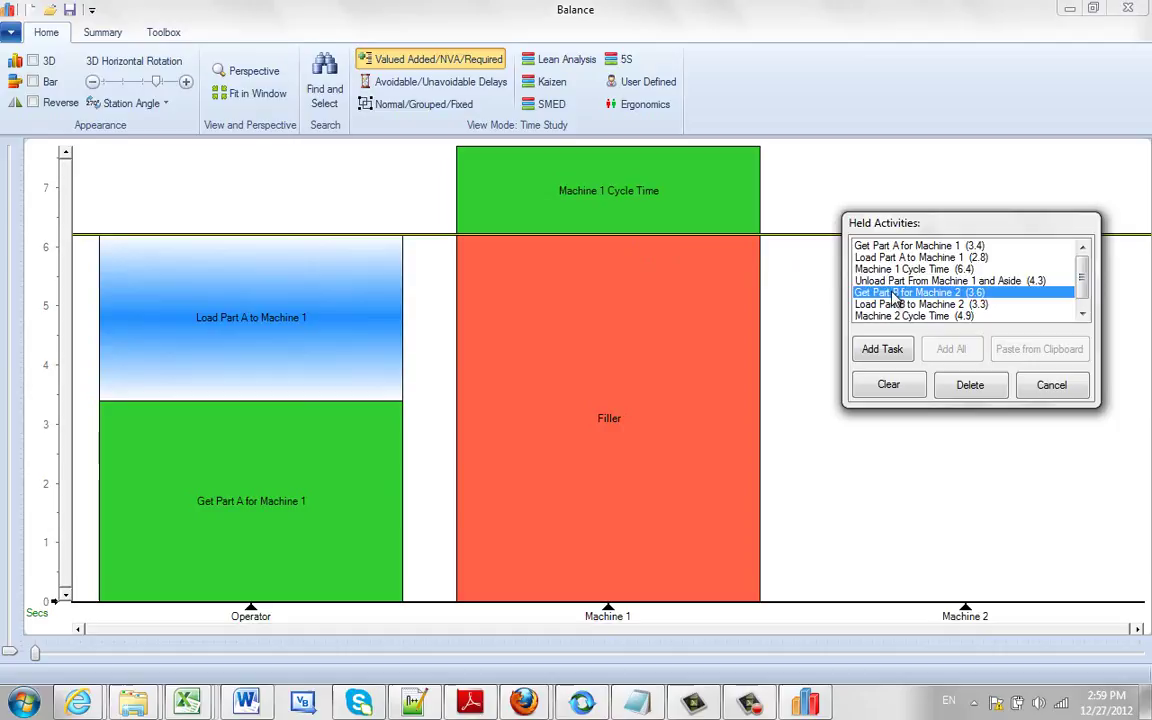
{"action": "left_click", "coordinate": [283, 218]}
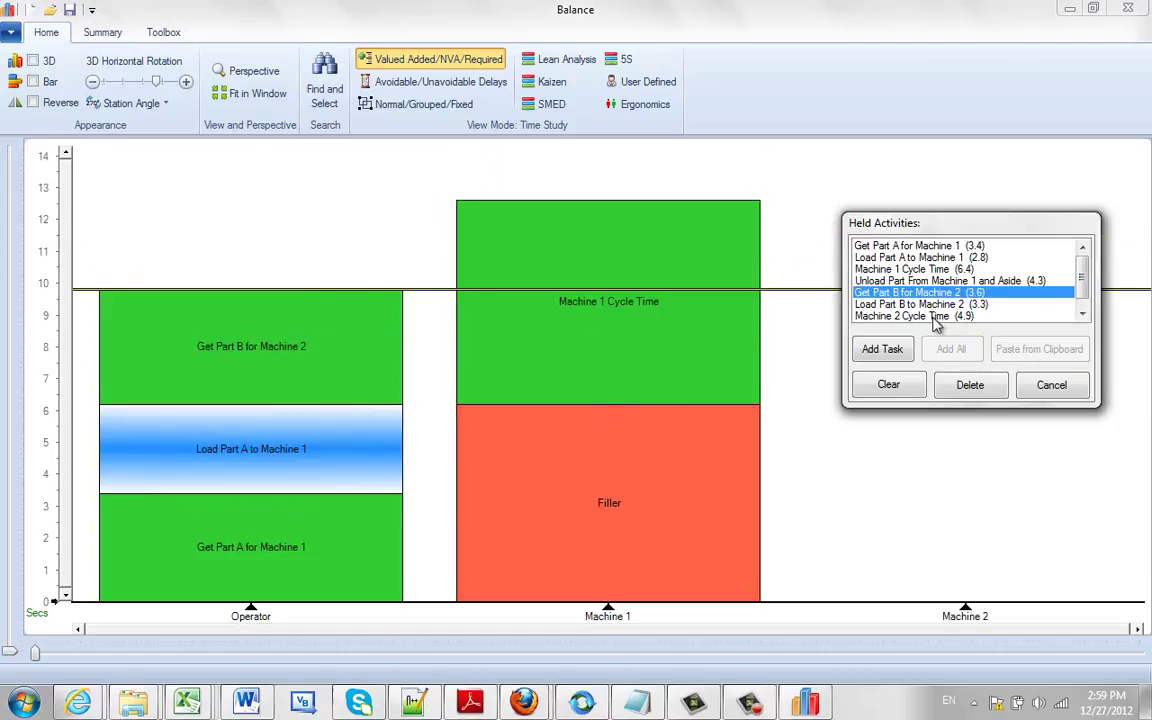
{"action": "left_click", "coordinate": [866, 304]}
{"action": "left_click", "coordinate": [310, 284]}
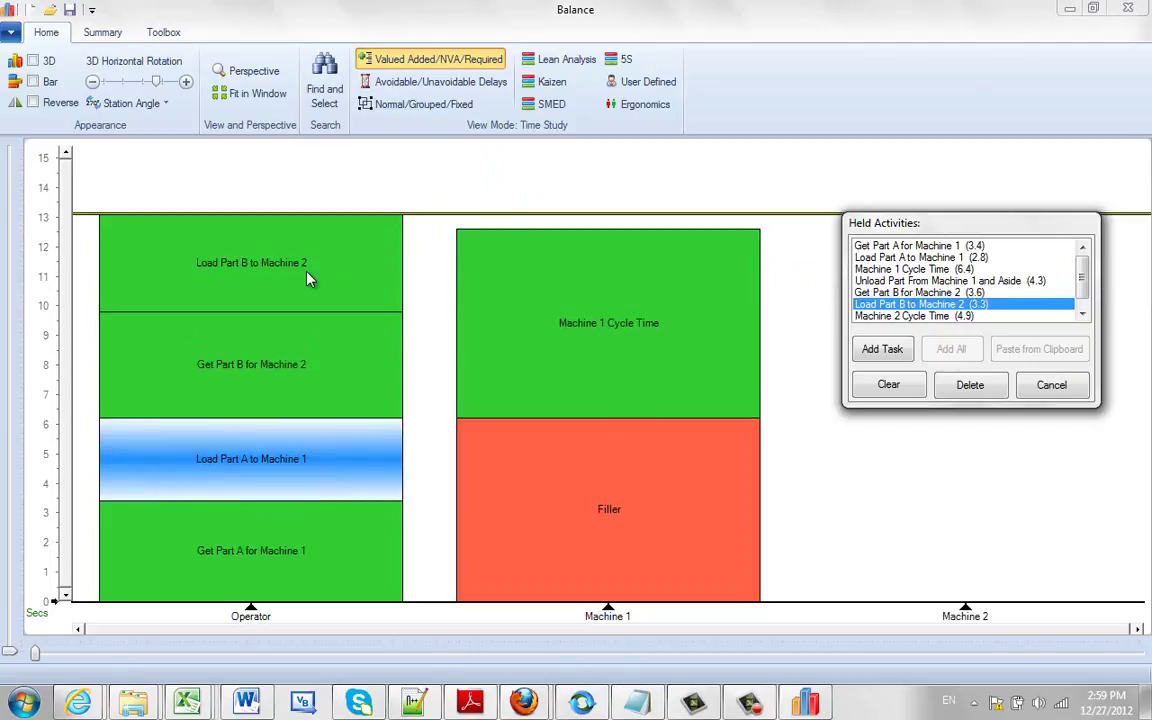
Step: Put Machine 2 Cycle Time in the Machine 2 column, starting from the mark
{"action": "left_click", "coordinate": [921, 317]}
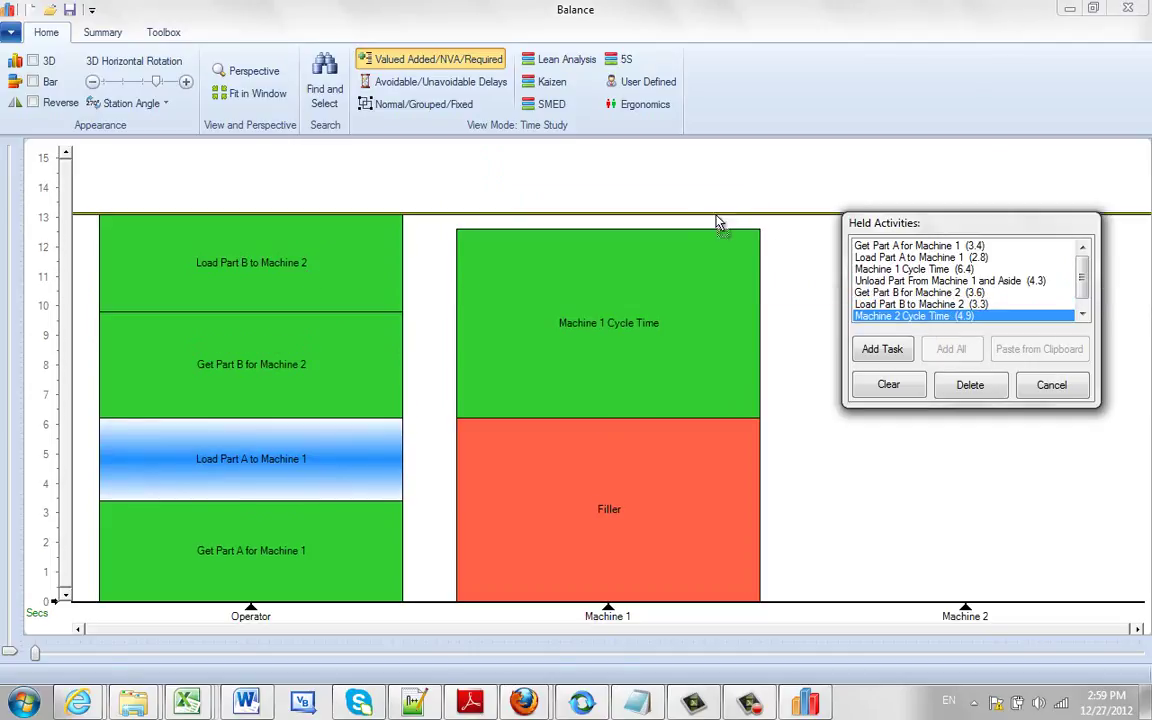
{"action": "left_click", "coordinate": [607, 193]}
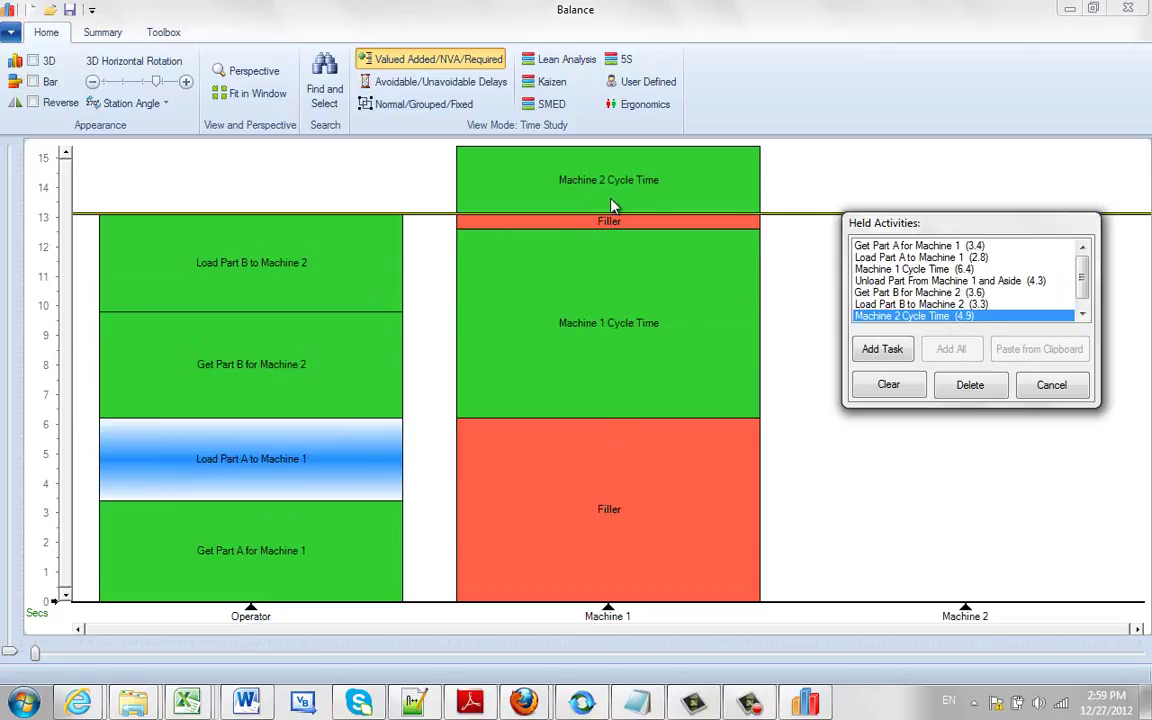
{"action": "left_click", "coordinate": [613, 203]}
{"action": "left_click", "coordinate": [961, 181]}
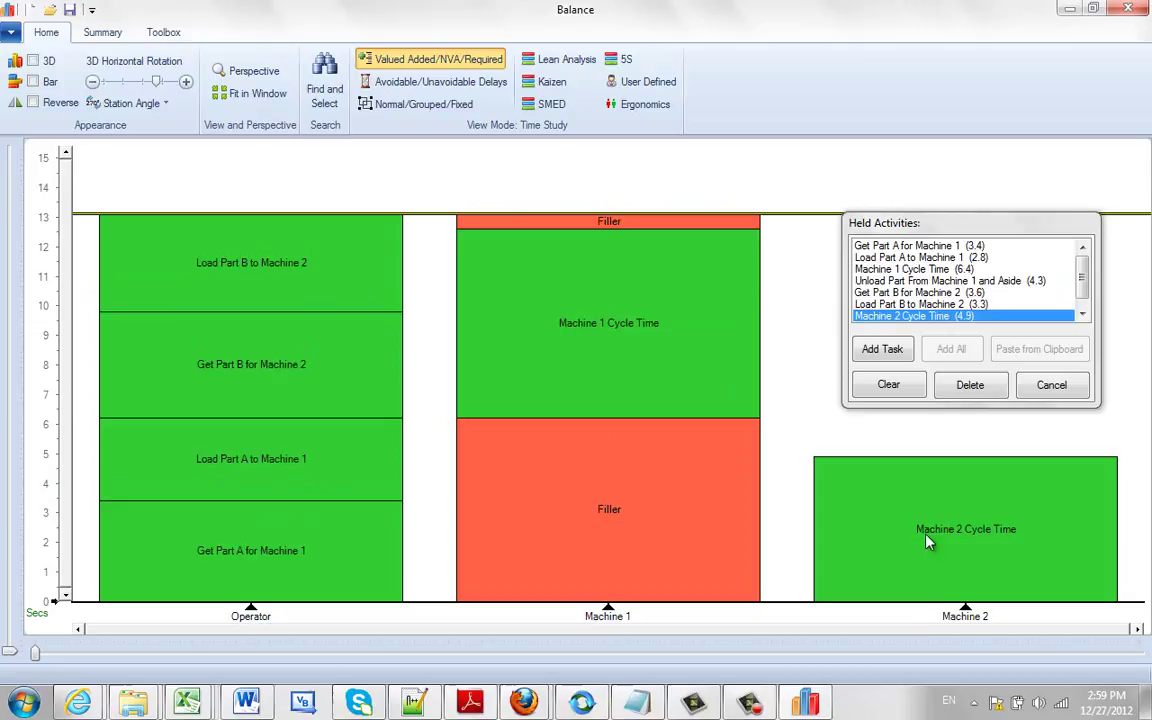
{"action": "left_click", "coordinate": [944, 548]}
{"action": "right_click", "coordinate": [950, 527]}
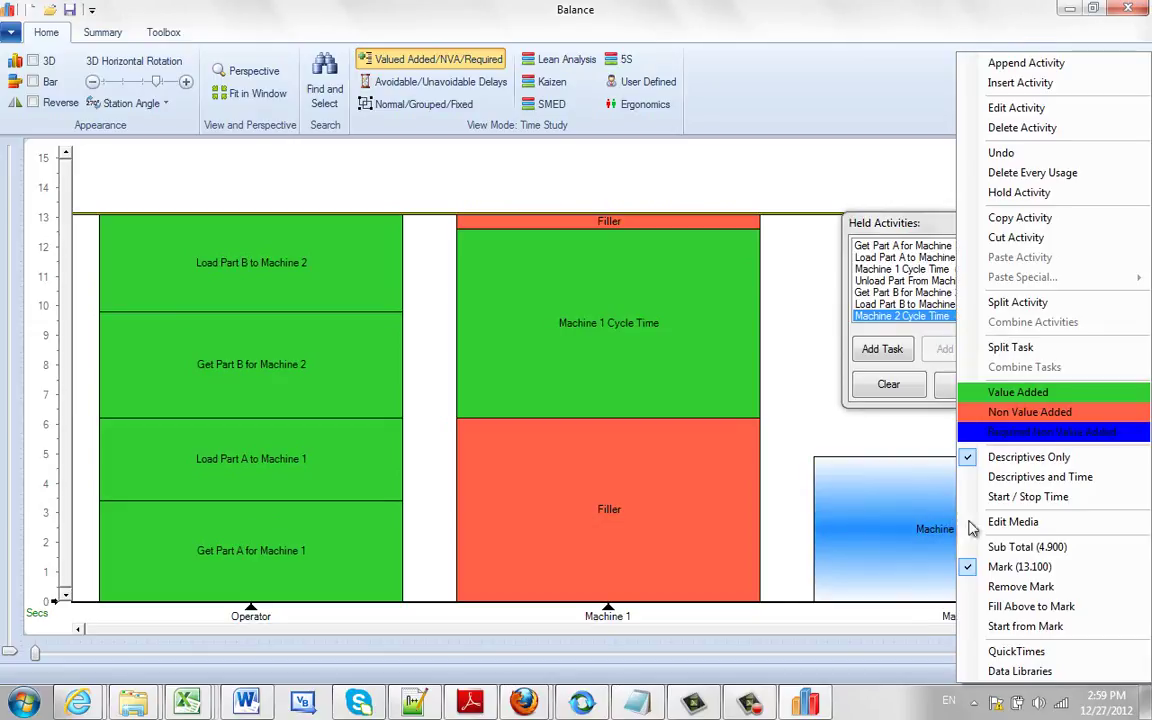
{"action": "left_click", "coordinate": [1025, 626]}
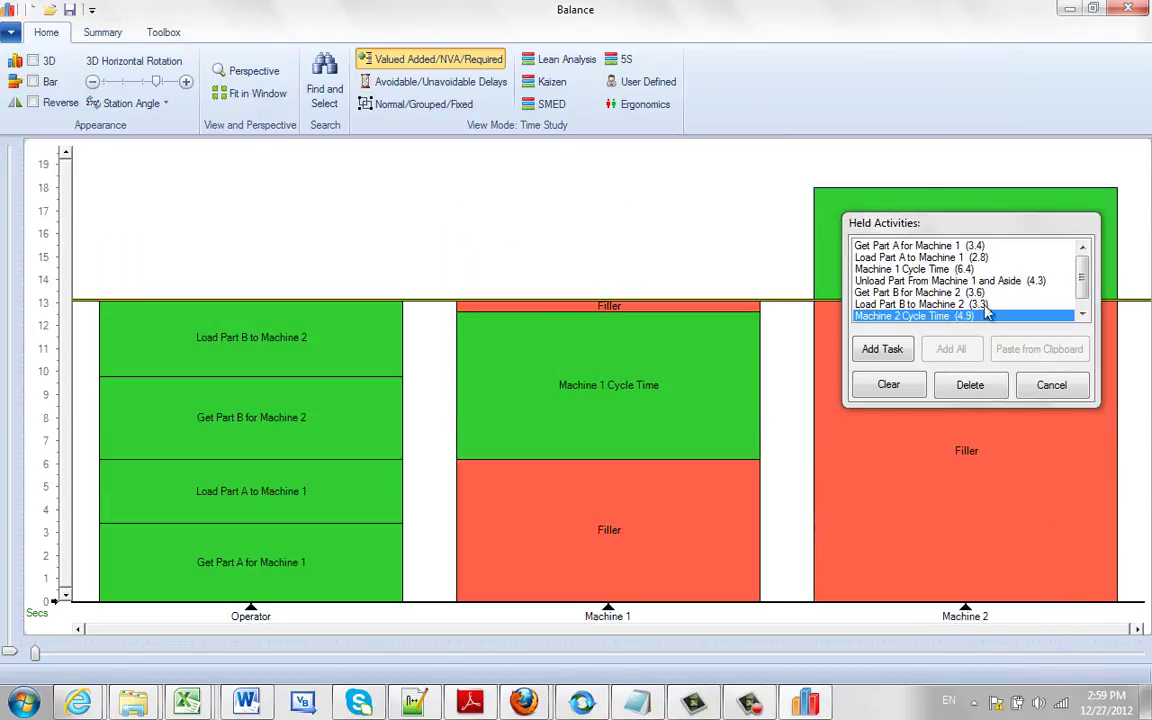
Step: Stack Unload Part From Machine 1 and Aside, Get Part A and Load Part A on Operator
{"action": "left_click_drag", "start_coordinate": [962, 234], "coordinate": [955, 310]}
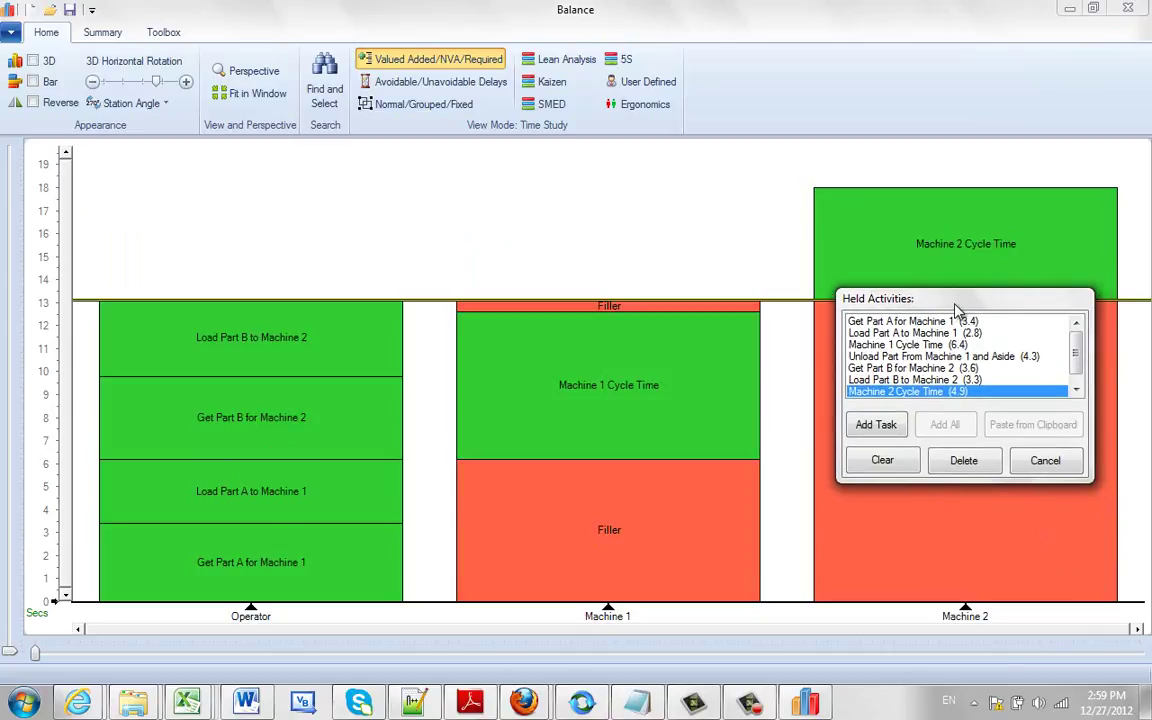
{"action": "left_click", "coordinate": [877, 358]}
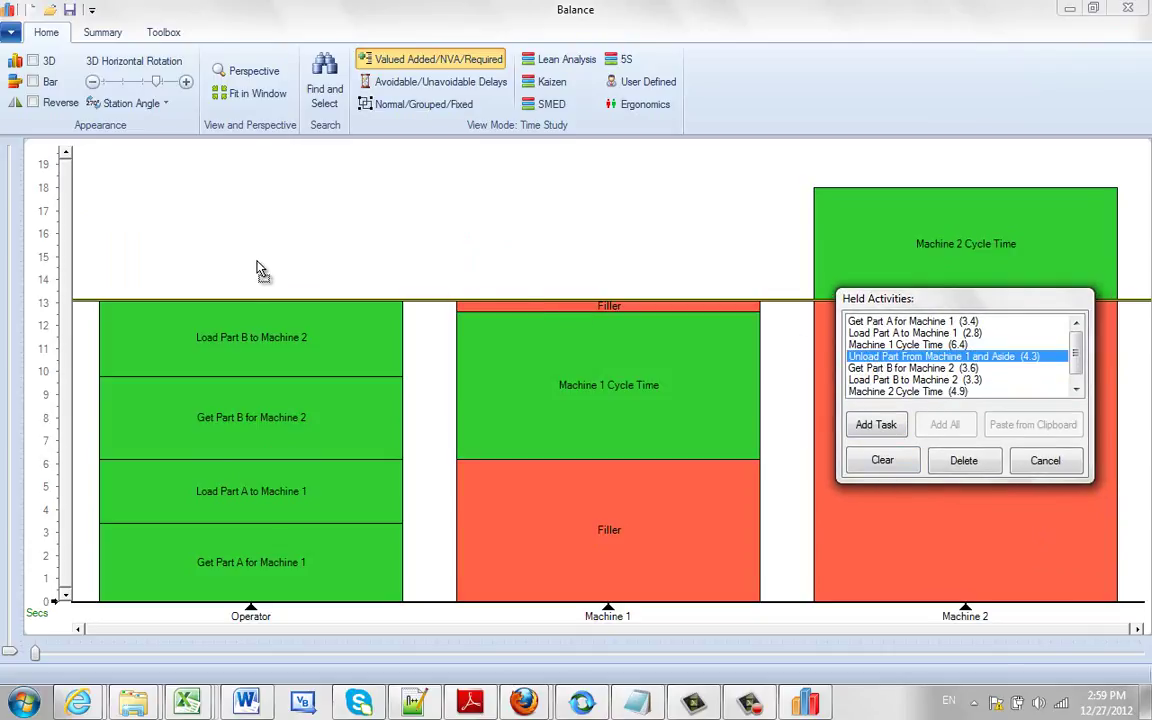
{"action": "left_click_drag", "start_coordinate": [255, 275], "coordinate": [257, 275]}
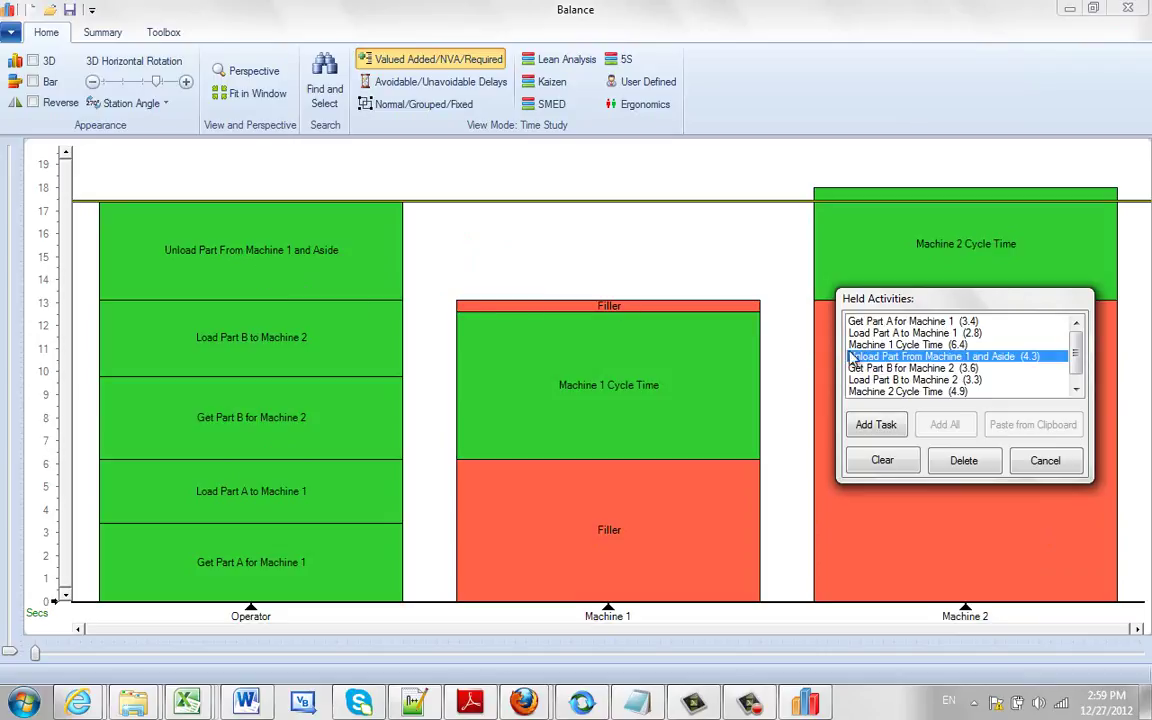
{"action": "left_click_drag", "start_coordinate": [872, 324], "coordinate": [192, 160]}
{"action": "left_click_drag", "start_coordinate": [880, 332], "coordinate": [303, 166]}
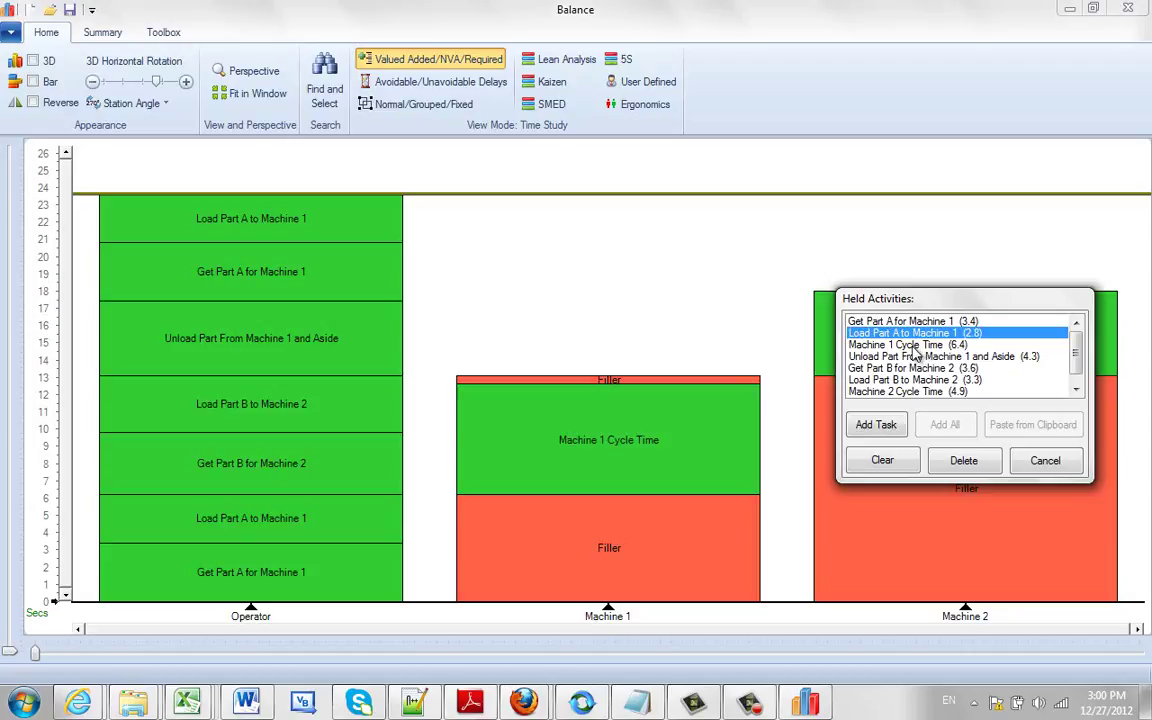
Step: Stack another Machine 1 Cycle Time on the Machine 1 column
{"action": "left_click_drag", "start_coordinate": [914, 344], "coordinate": [571, 176]}
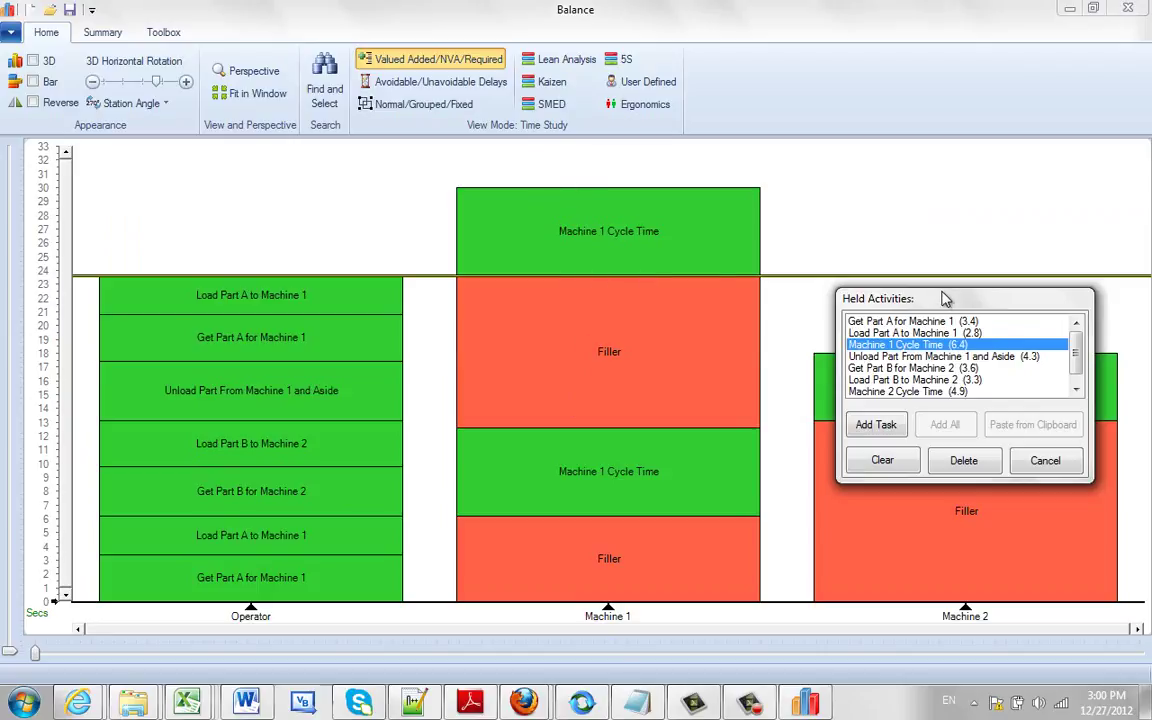
{"action": "left_click_drag", "start_coordinate": [877, 301], "coordinate": [497, 335]}
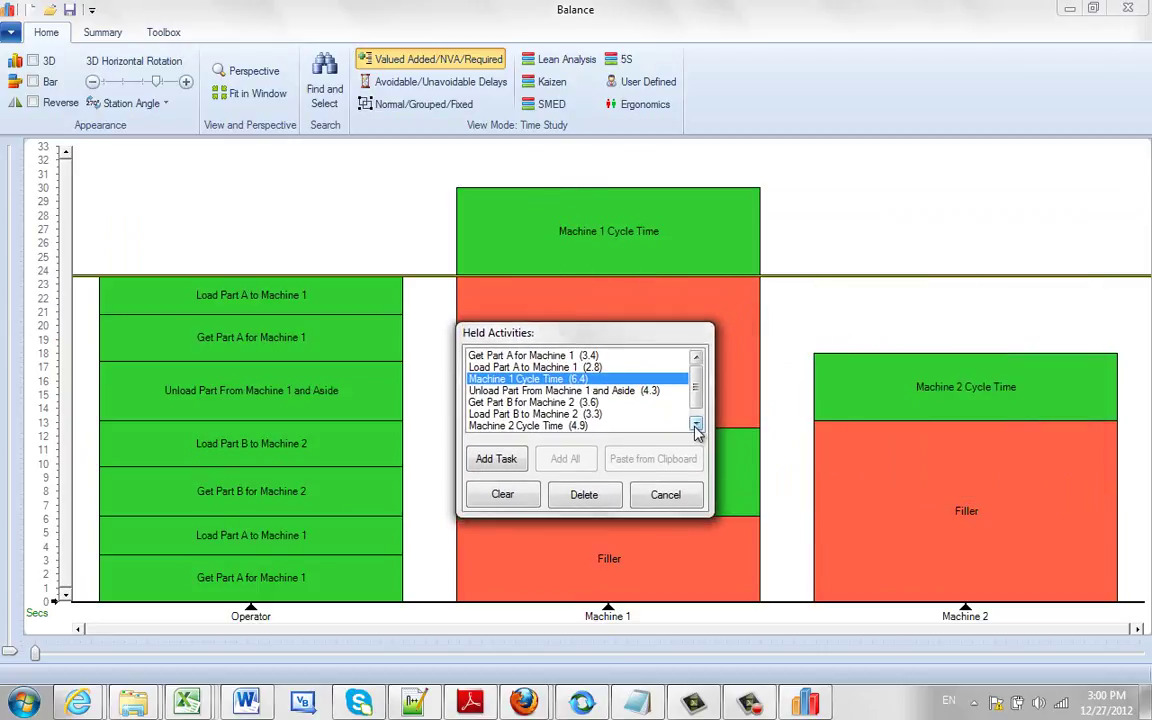
{"action": "scroll", "coordinate": [625, 385], "scroll_direction": "down", "scroll_amount": 1}
Step: Add Machine 2 unload, Get Part B, Load Part B to Operator, and Machine 2 Cycle Time (4.9) to Machine 2
{"action": "left_click_drag", "start_coordinate": [563, 427], "coordinate": [283, 272]}
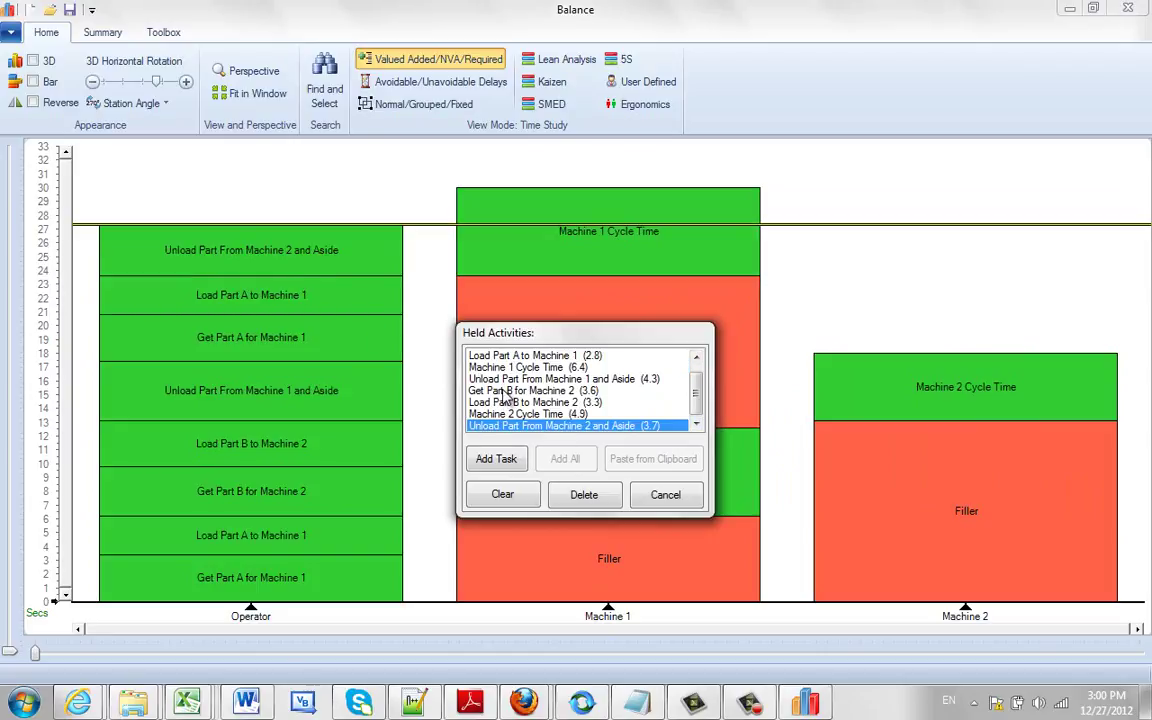
{"action": "left_click_drag", "start_coordinate": [505, 391], "coordinate": [245, 207]}
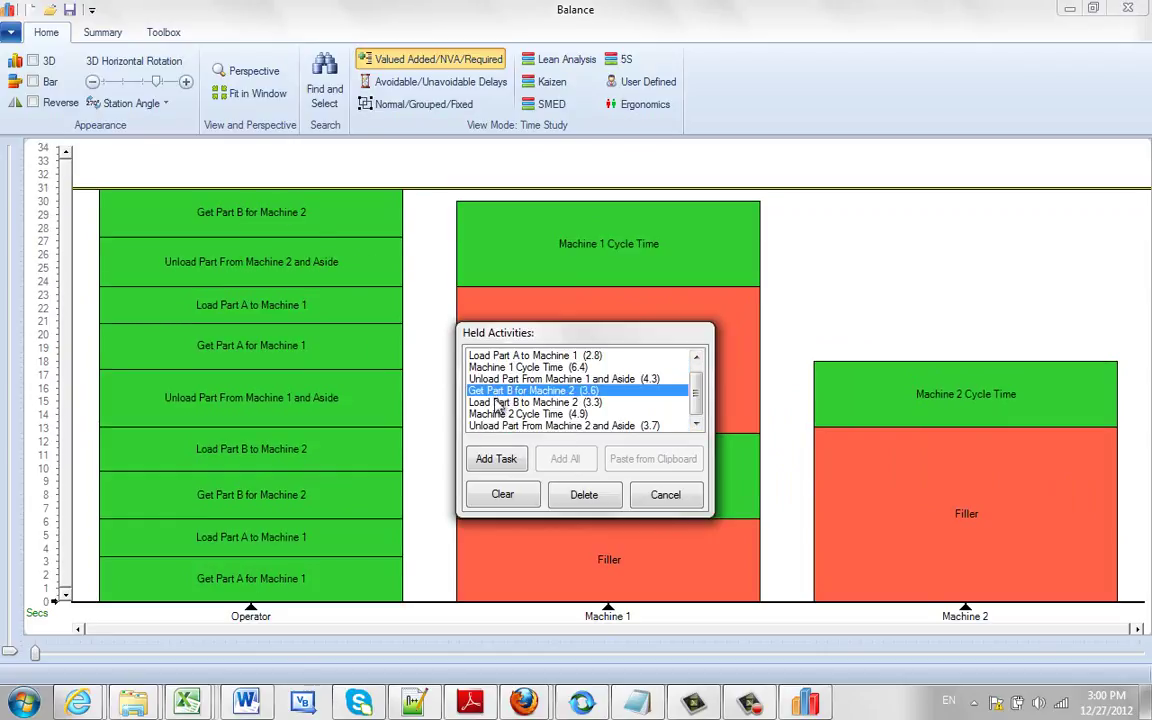
{"action": "left_click_drag", "start_coordinate": [497, 403], "coordinate": [232, 175]}
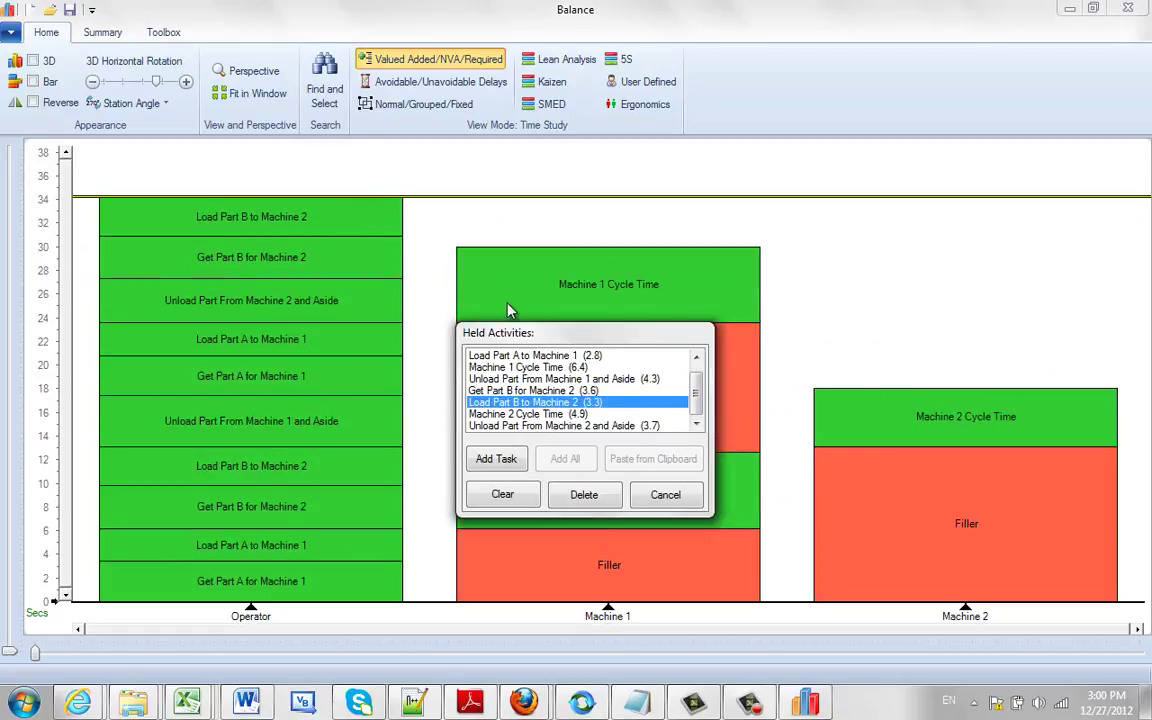
{"action": "left_click", "coordinate": [536, 414]}
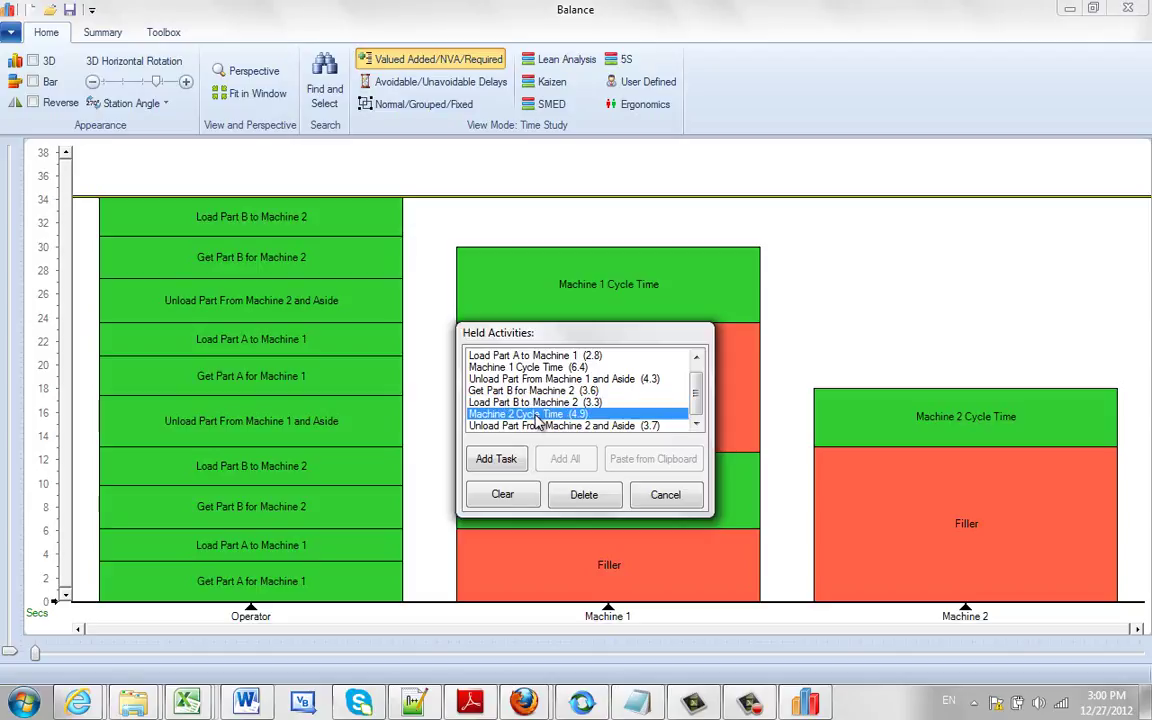
{"action": "left_click_drag", "start_coordinate": [538, 422], "coordinate": [930, 363]}
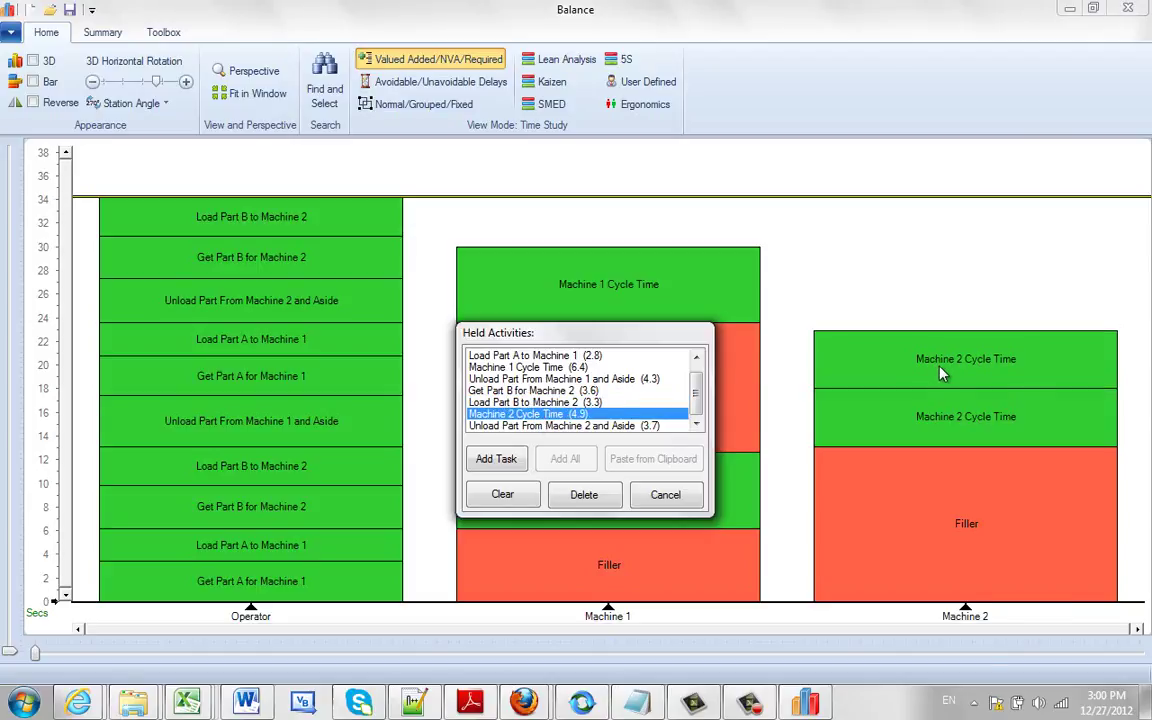
Step: Make the new Machine 2 cycle block start from the mark
{"action": "right_click", "coordinate": [940, 373]}
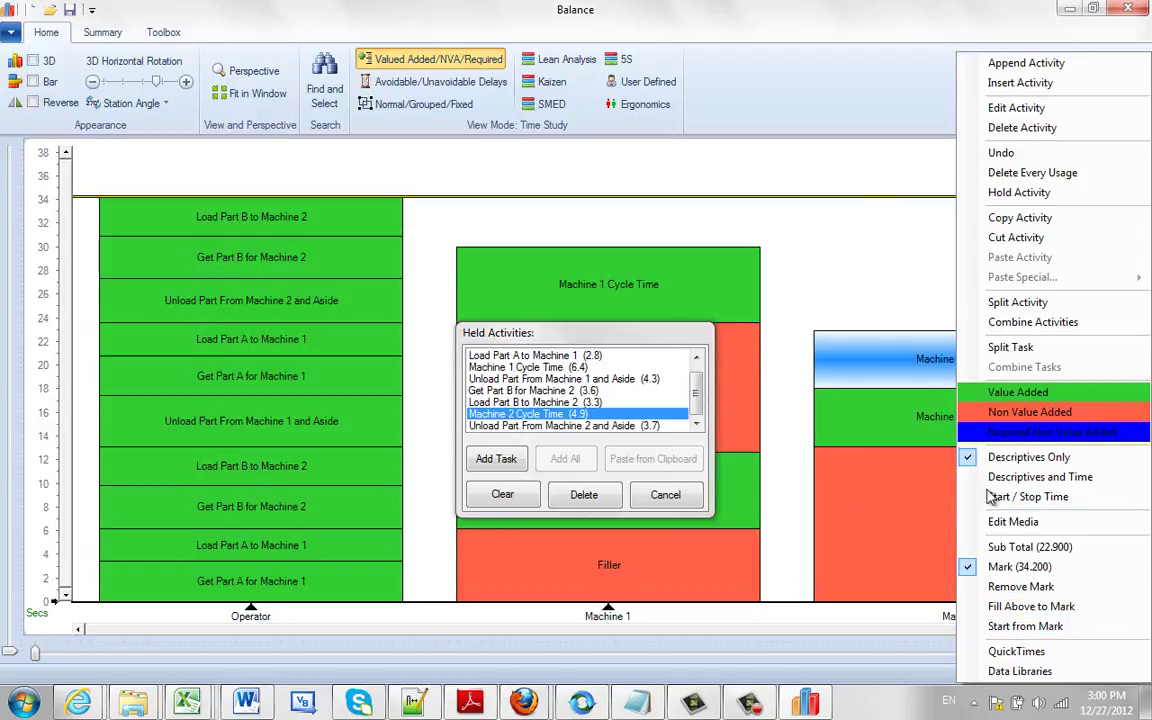
{"action": "left_click", "coordinate": [1025, 626]}
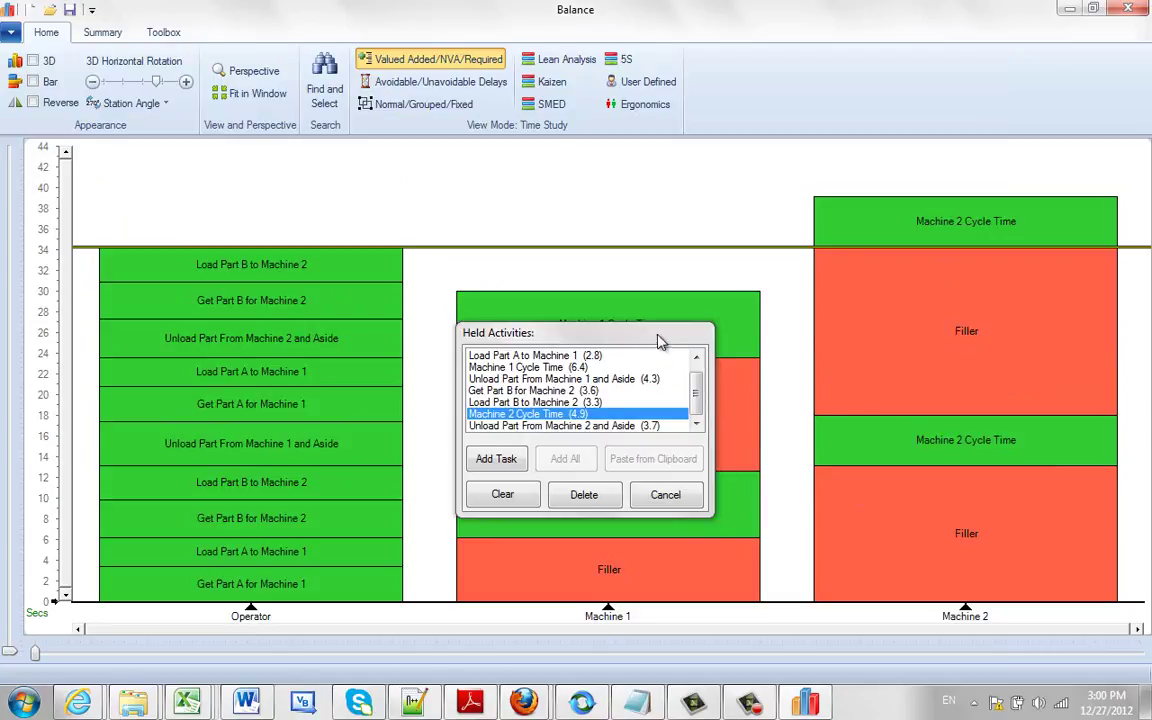
{"action": "left_click_drag", "start_coordinate": [659, 343], "coordinate": [770, 400]}
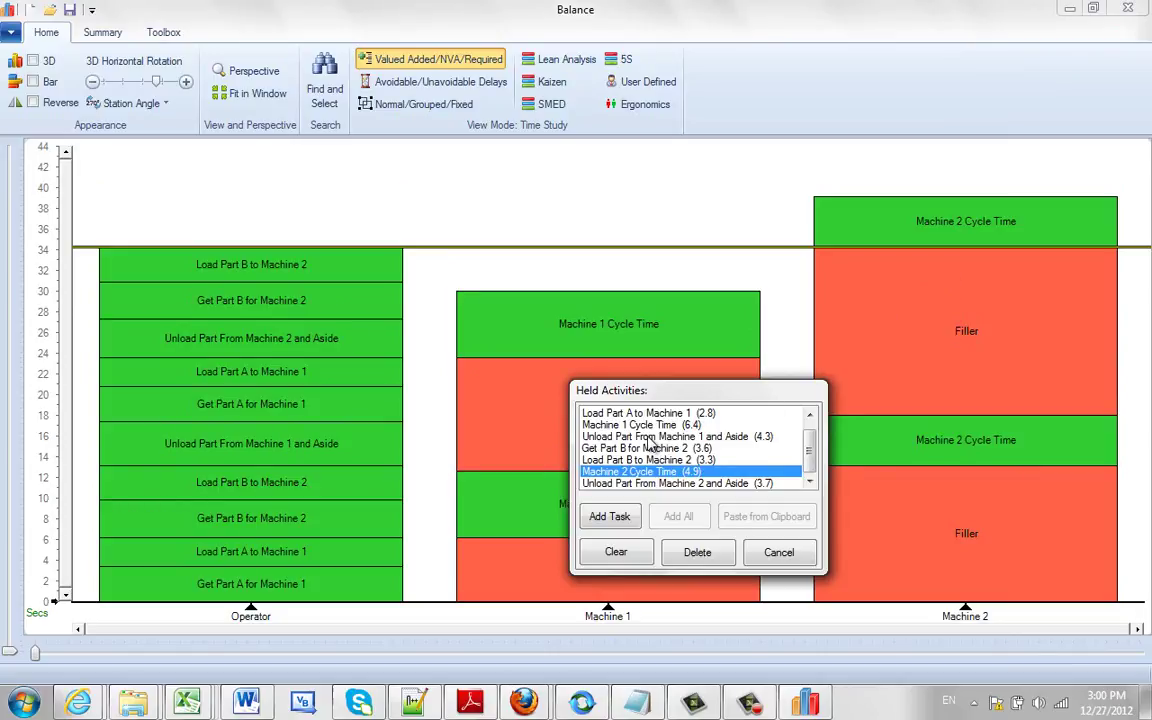
Step: Add Machine 1 unload, Get Part A, Load Part A to Operator, and another Machine 1 Cycle Time
{"action": "left_click_drag", "start_coordinate": [653, 437], "coordinate": [263, 207]}
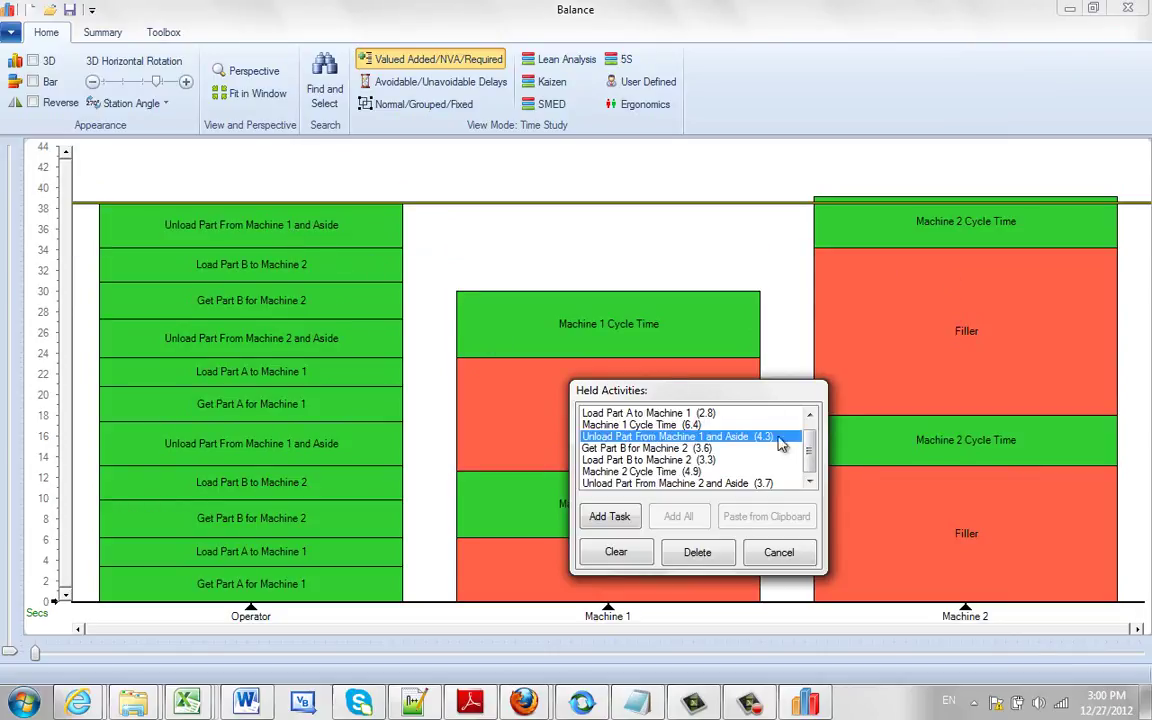
{"action": "left_click", "coordinate": [810, 415]}
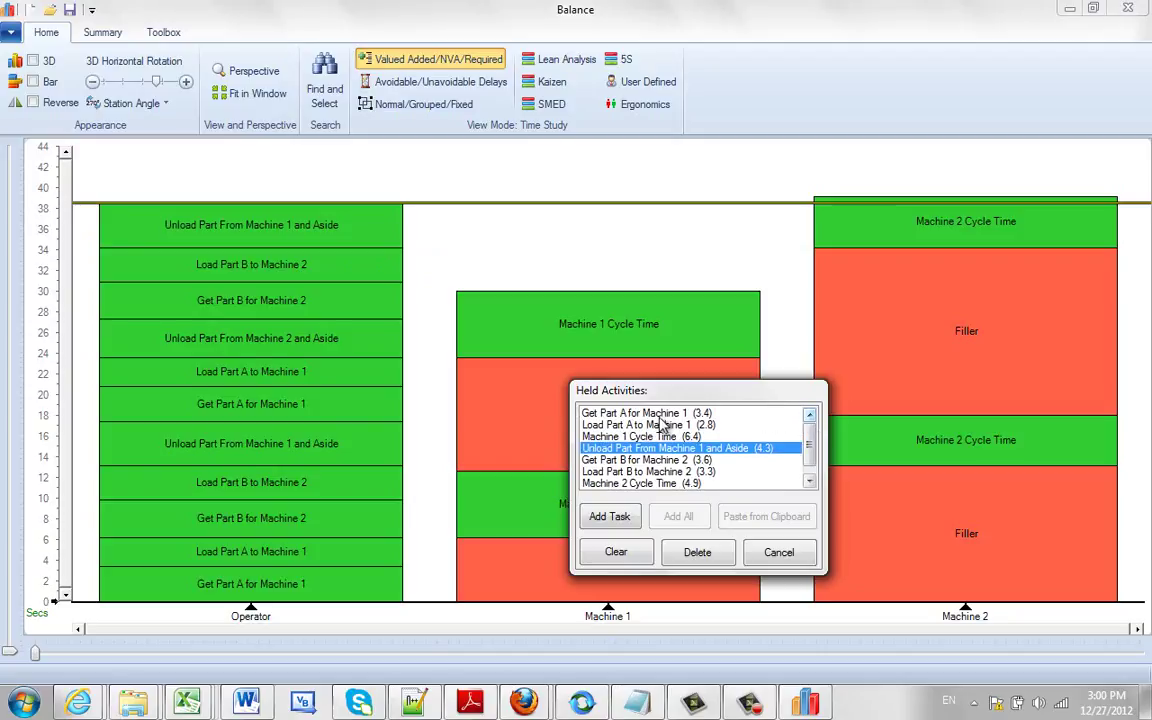
{"action": "left_click_drag", "start_coordinate": [652, 414], "coordinate": [215, 195]}
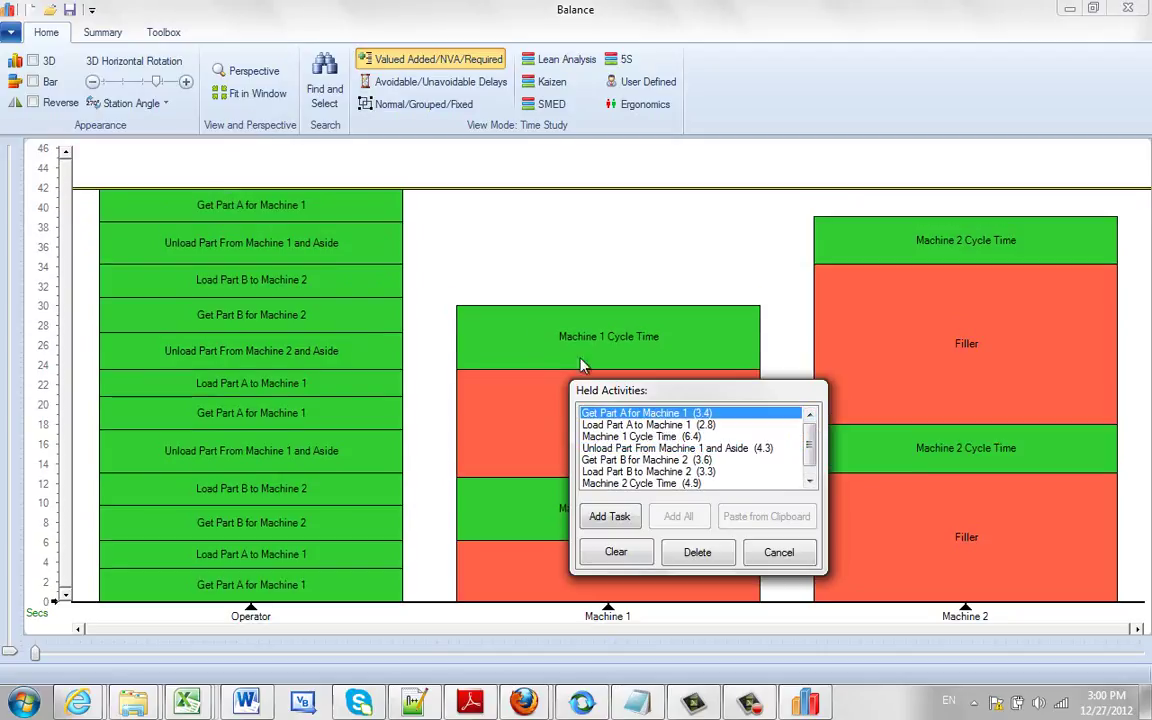
{"action": "left_click_drag", "start_coordinate": [630, 425], "coordinate": [284, 164]}
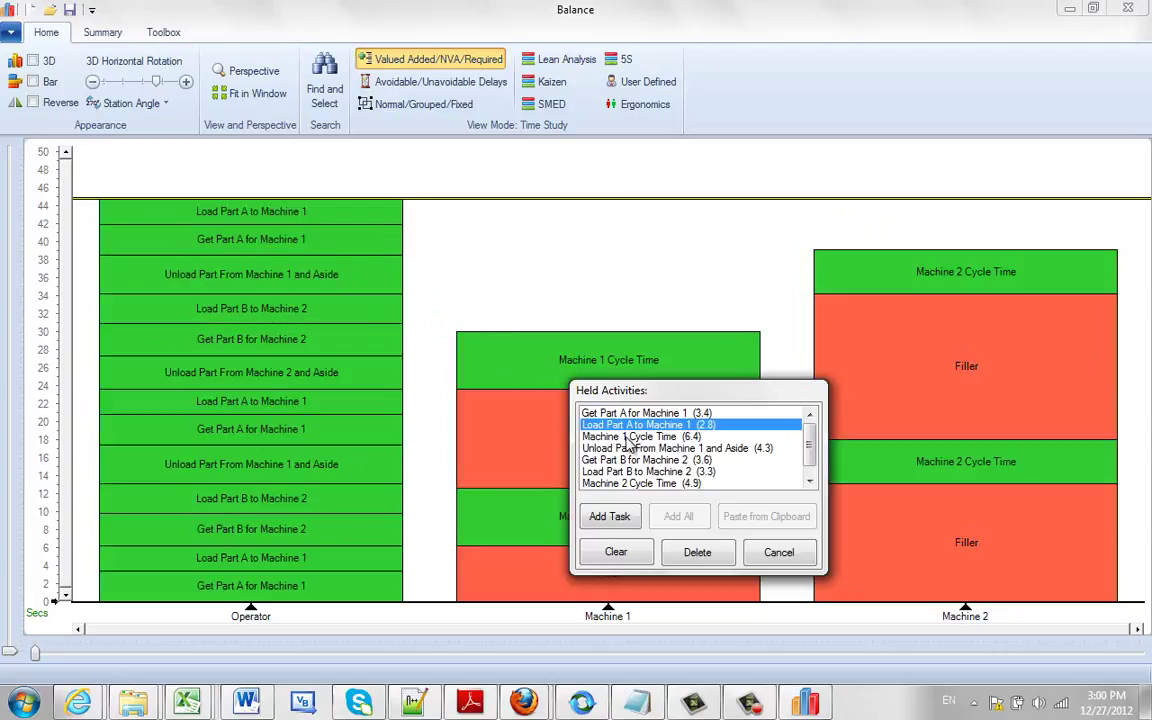
{"action": "left_click_drag", "start_coordinate": [630, 437], "coordinate": [527, 176]}
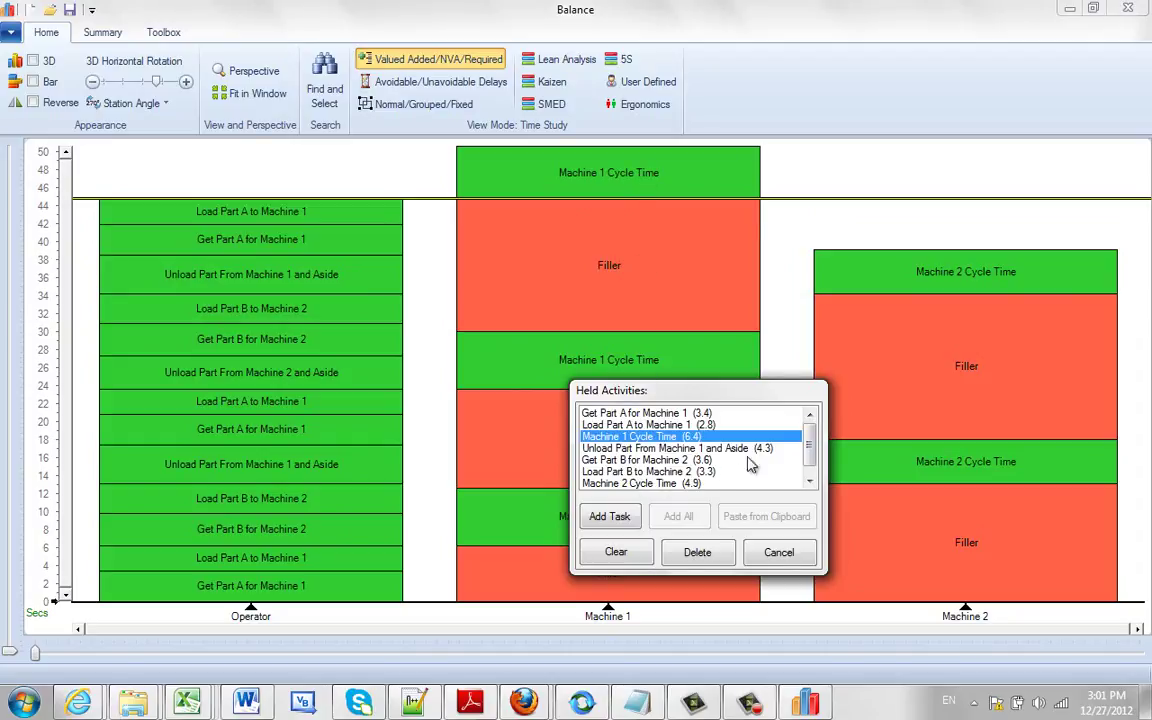
Step: Stack Machine 2 unload, Get Part B and Load Part B on Operator, plus a third Machine 2 Cycle Time
{"action": "left_click", "coordinate": [810, 483]}
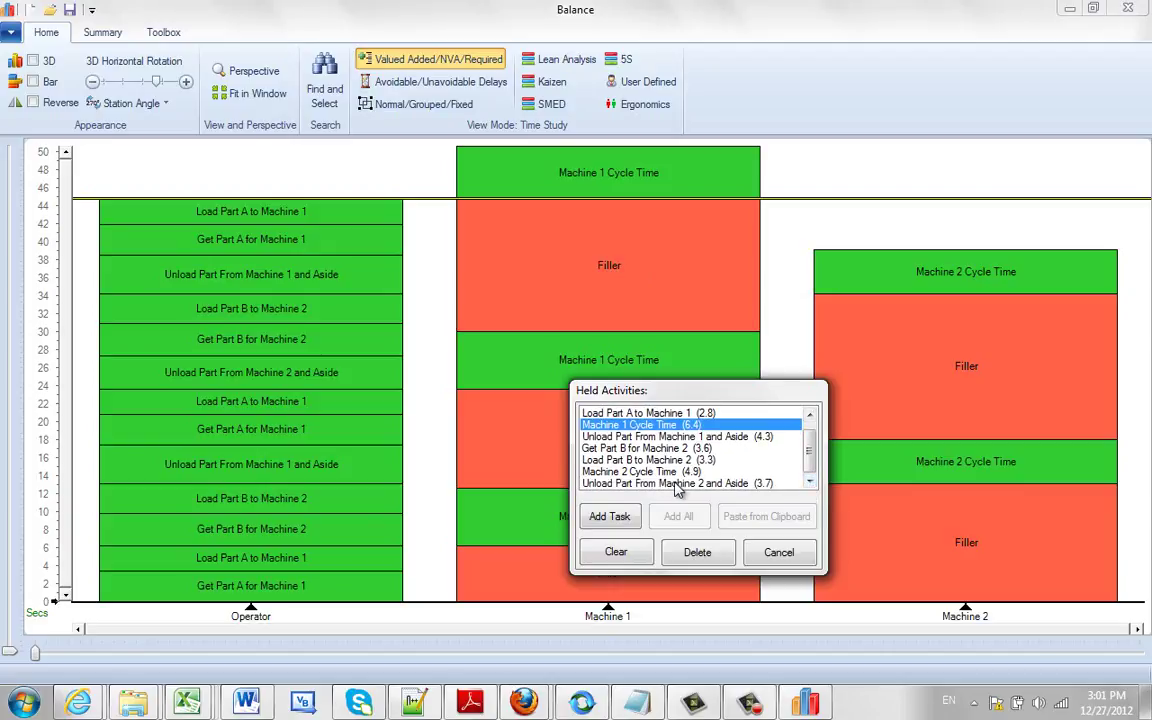
{"action": "left_click", "coordinate": [676, 483]}
{"action": "left_click", "coordinate": [335, 180]}
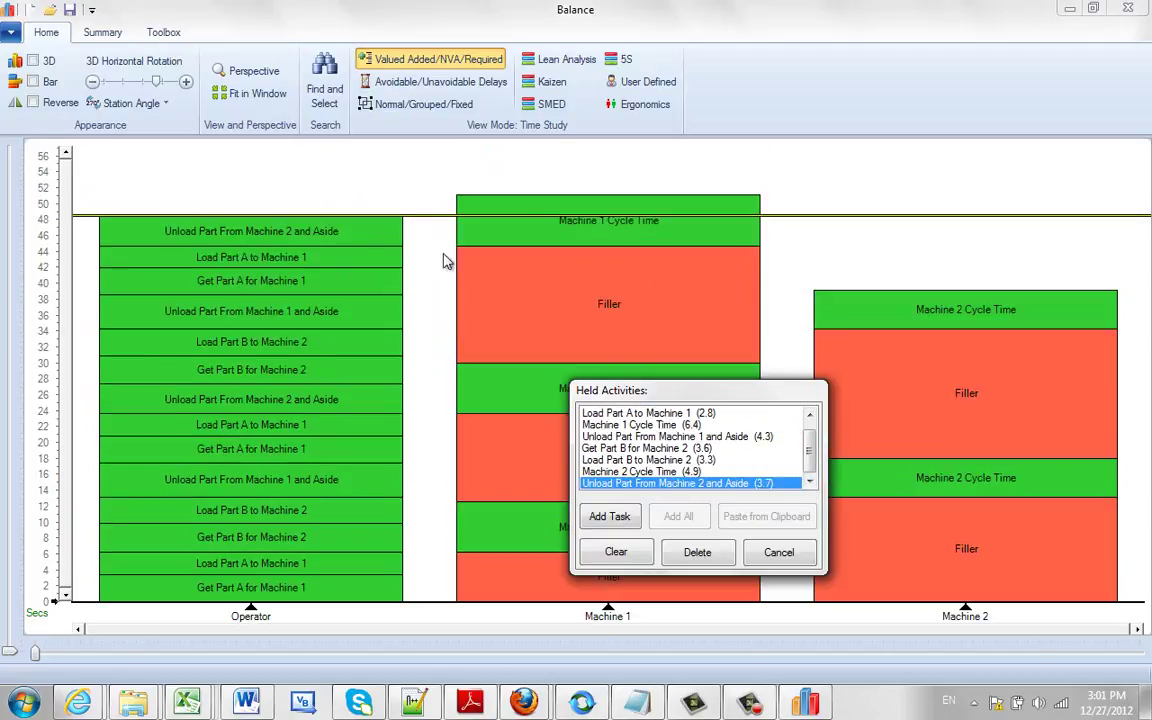
{"action": "left_click", "coordinate": [611, 449]}
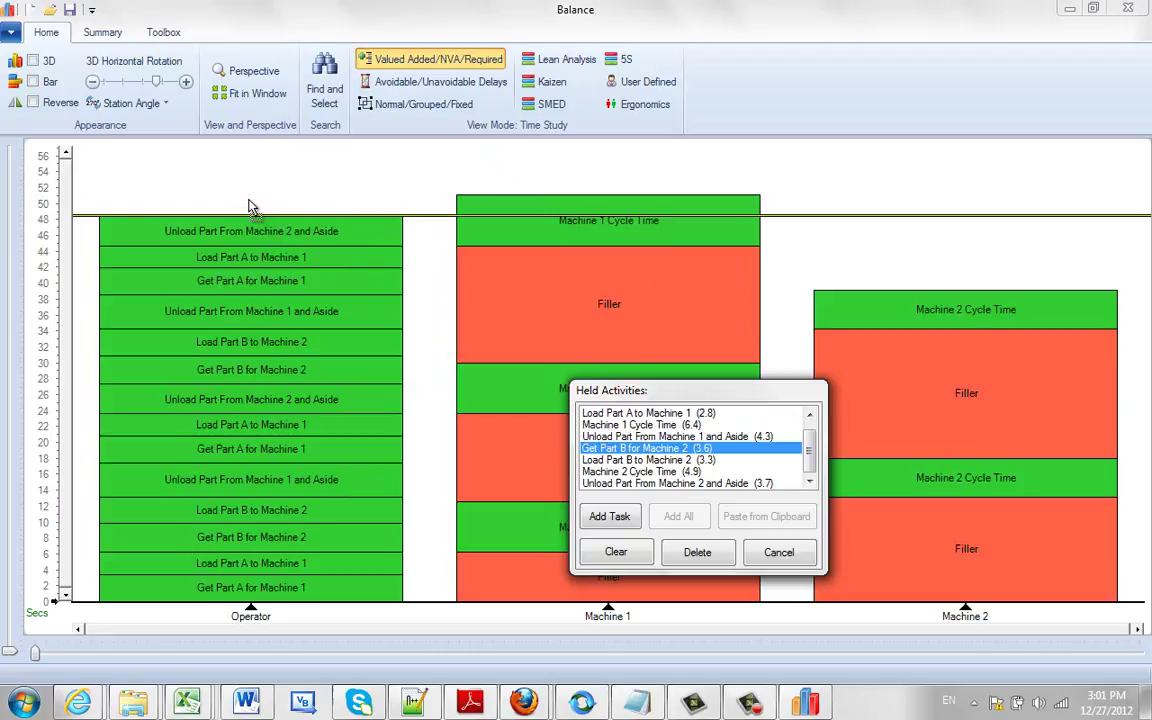
{"action": "left_click", "coordinate": [255, 200]}
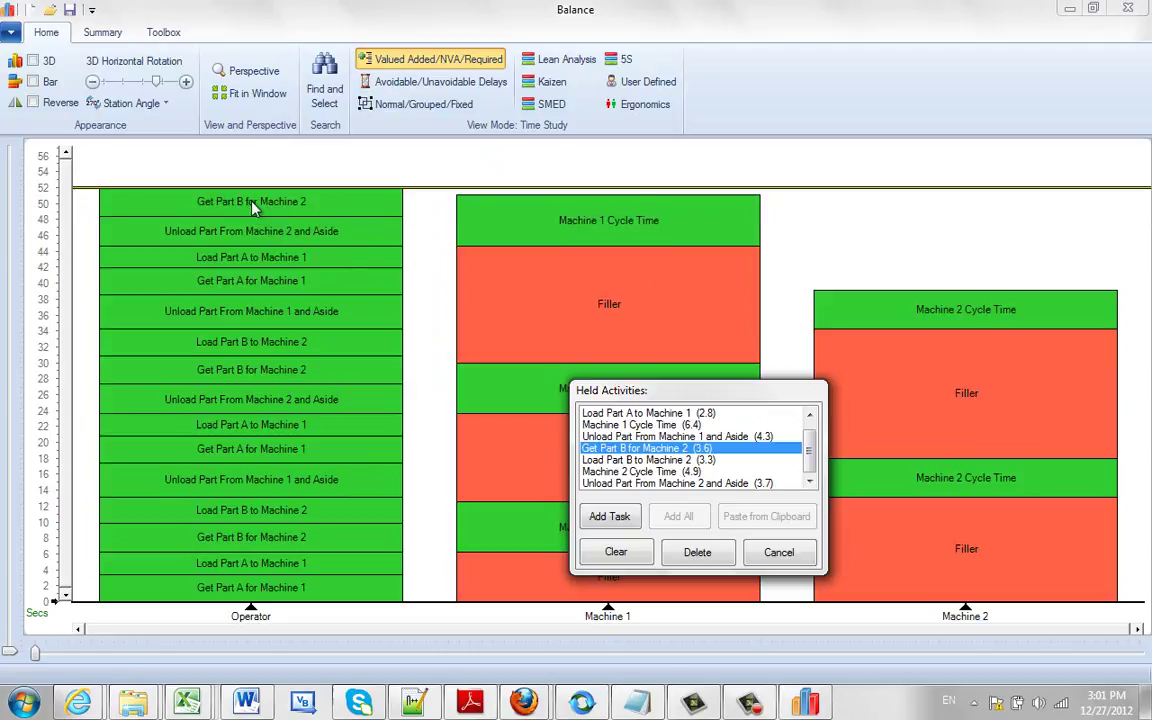
{"action": "left_click", "coordinate": [620, 459]}
{"action": "left_click", "coordinate": [218, 142]}
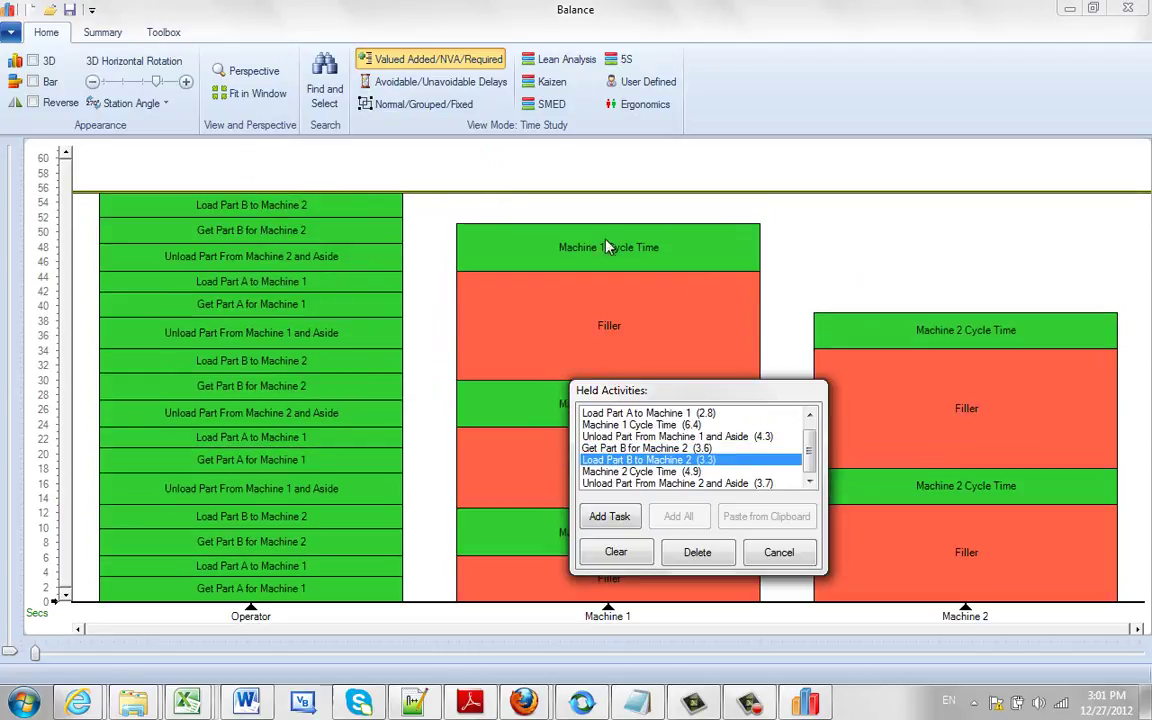
{"action": "left_click", "coordinate": [635, 472]}
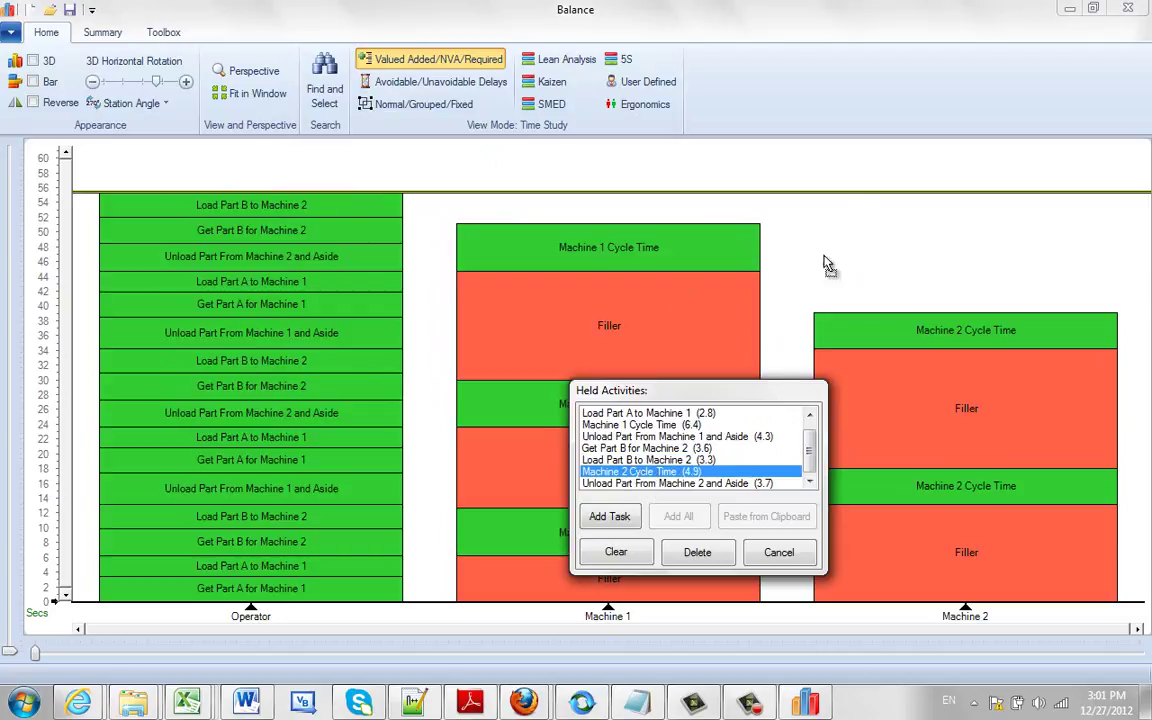
{"action": "left_click", "coordinate": [866, 180]}
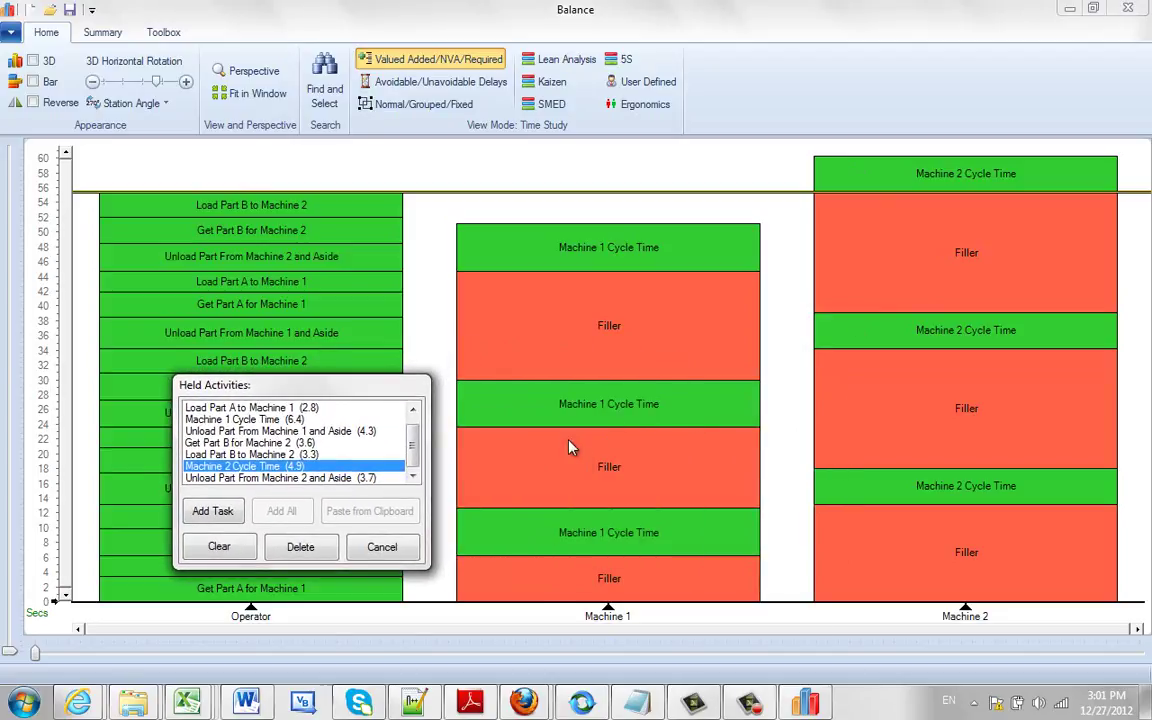
{"action": "left_click", "coordinate": [667, 410]}
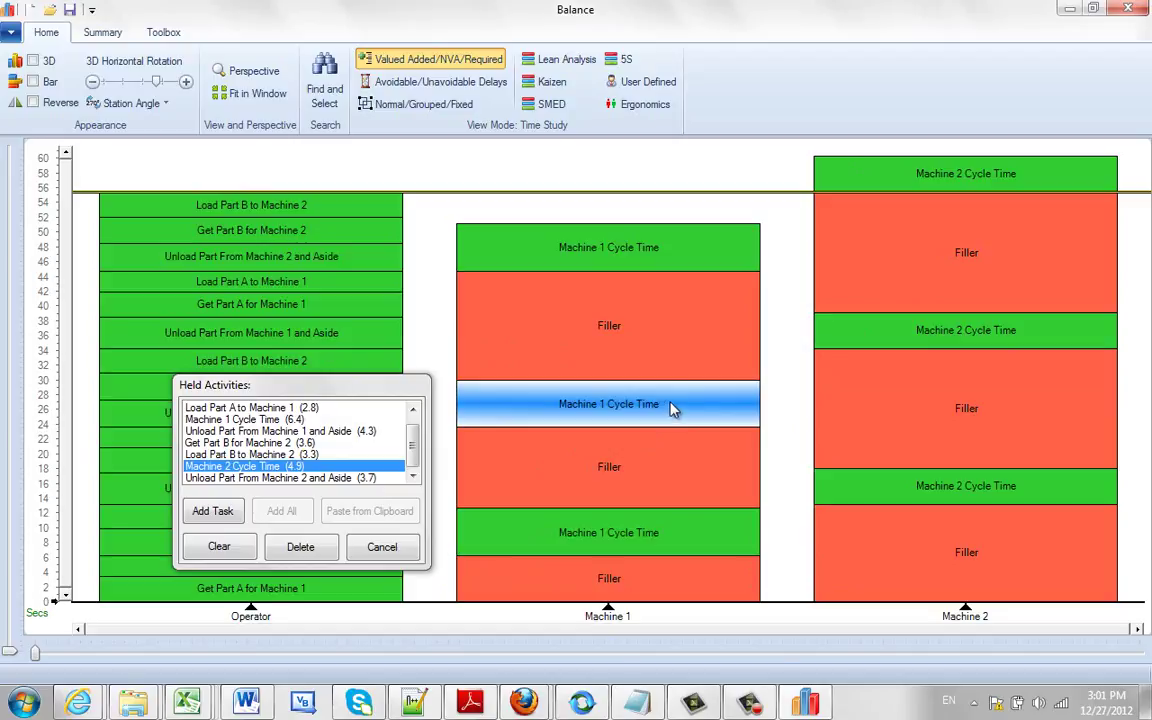
{"action": "mouse_move", "coordinate": [620, 410]}
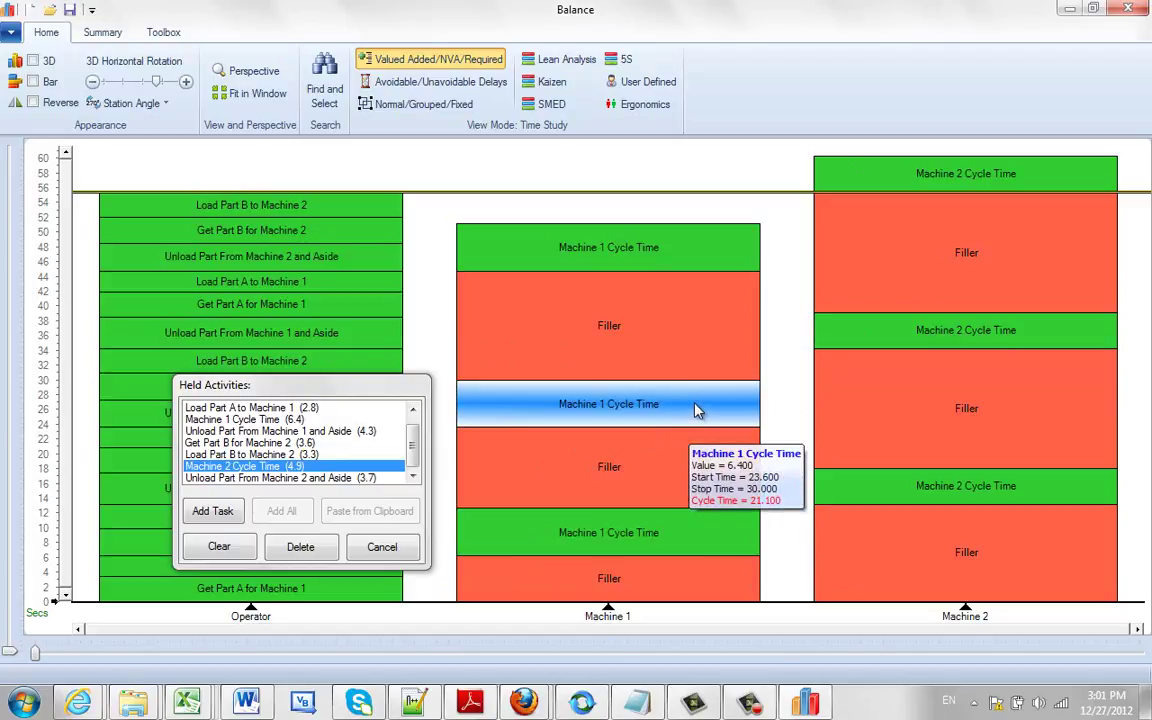
{"action": "mouse_move", "coordinate": [866, 333]}
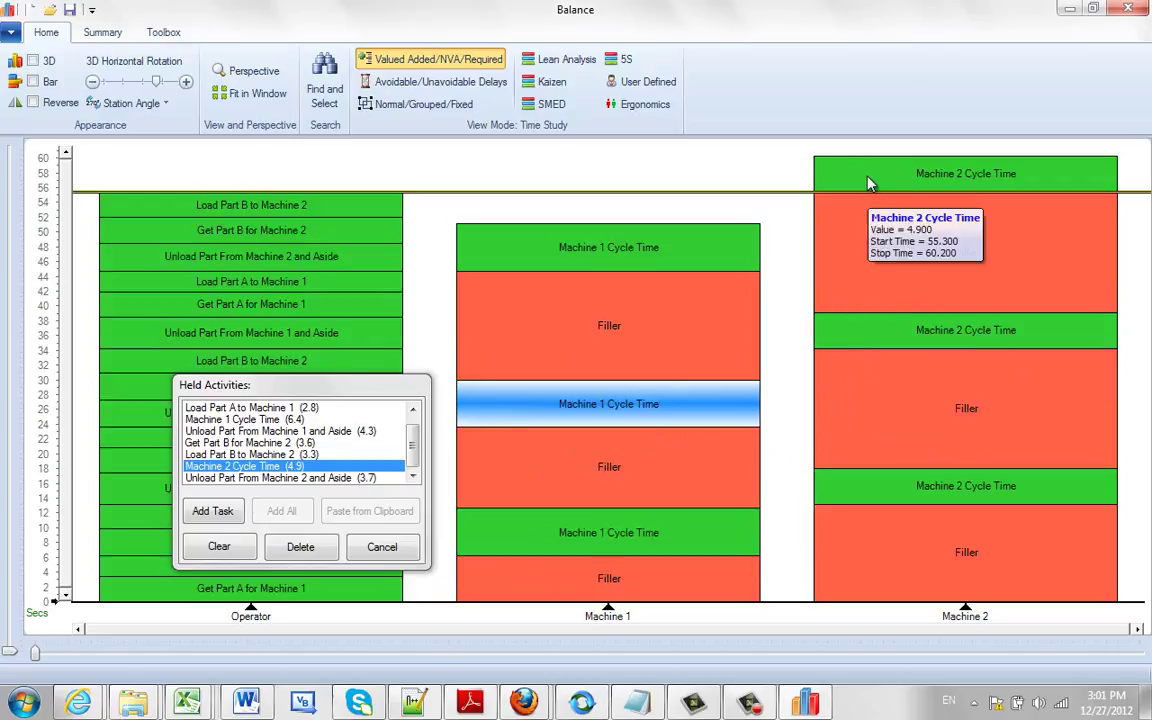
Step: Fill above Machine 1's top Cycle Time block up to the 55.3-second mark
{"action": "right_click", "coordinate": [661, 241]}
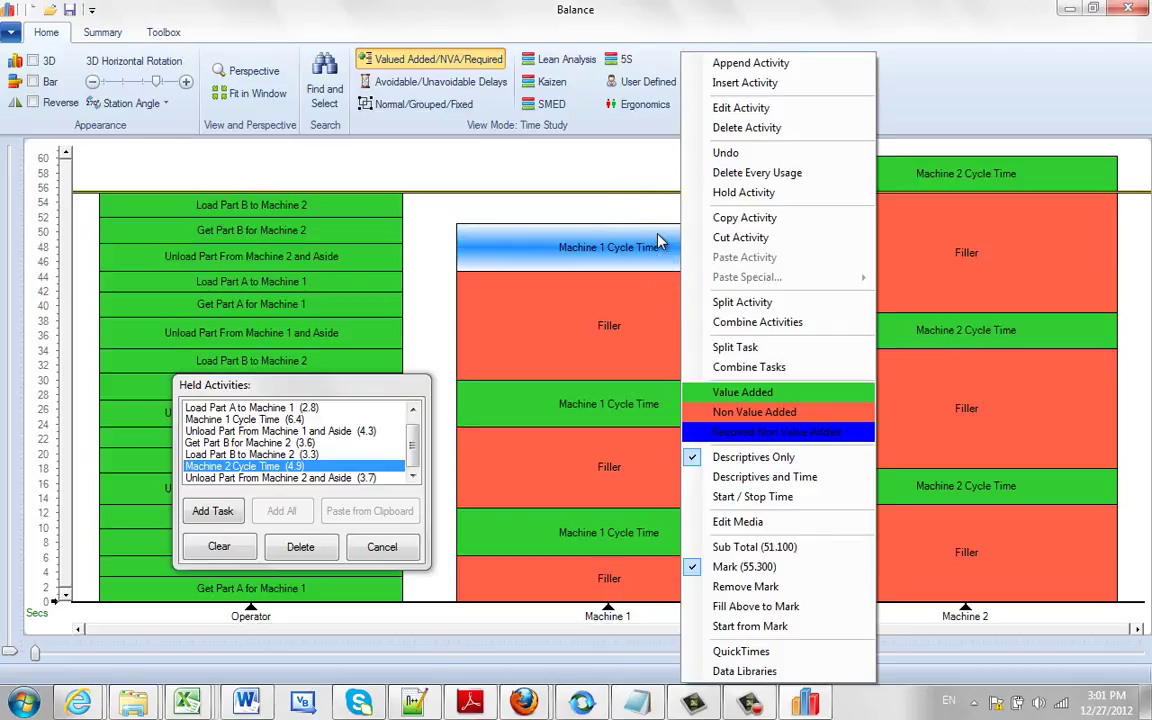
{"action": "left_click", "coordinate": [760, 607]}
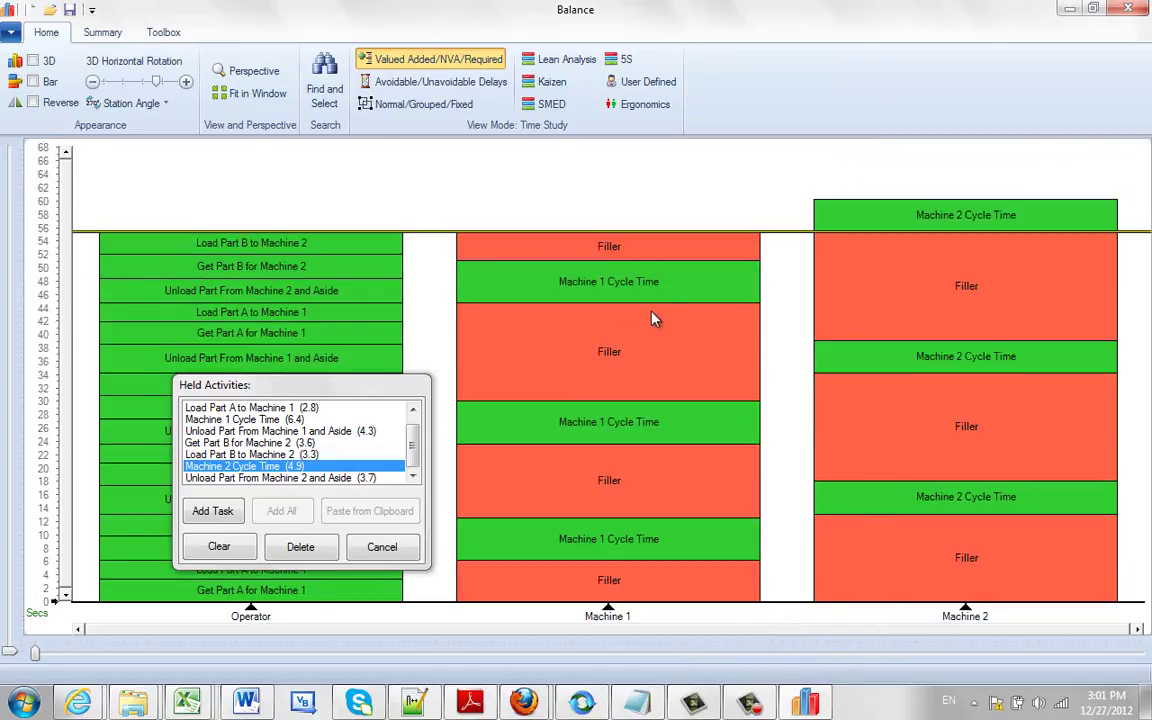